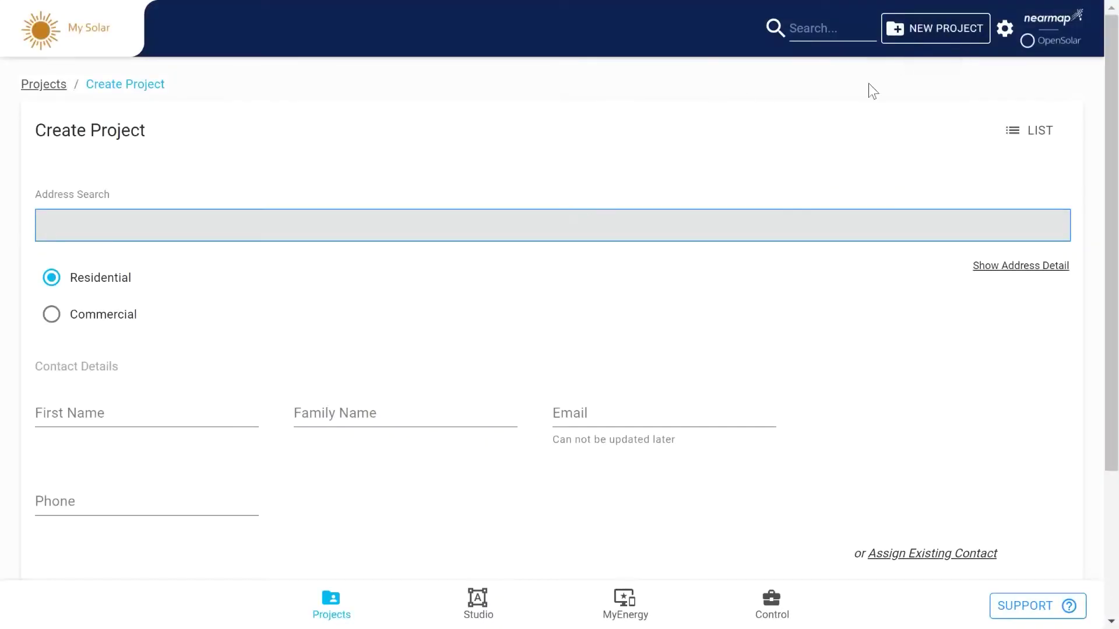
# Create a new project at the pasted property address from the Google suggestion and open it in Studio.
pyautogui.click(433, 217)
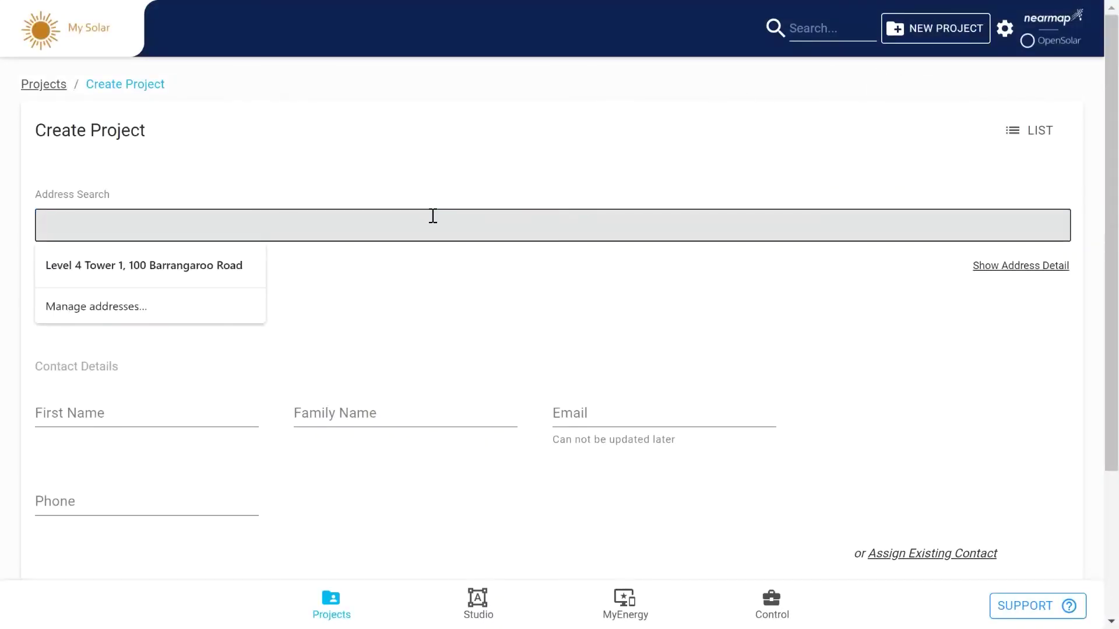
pyautogui.write('36 Dudley St, Haberfield NSW 2045, Australia')
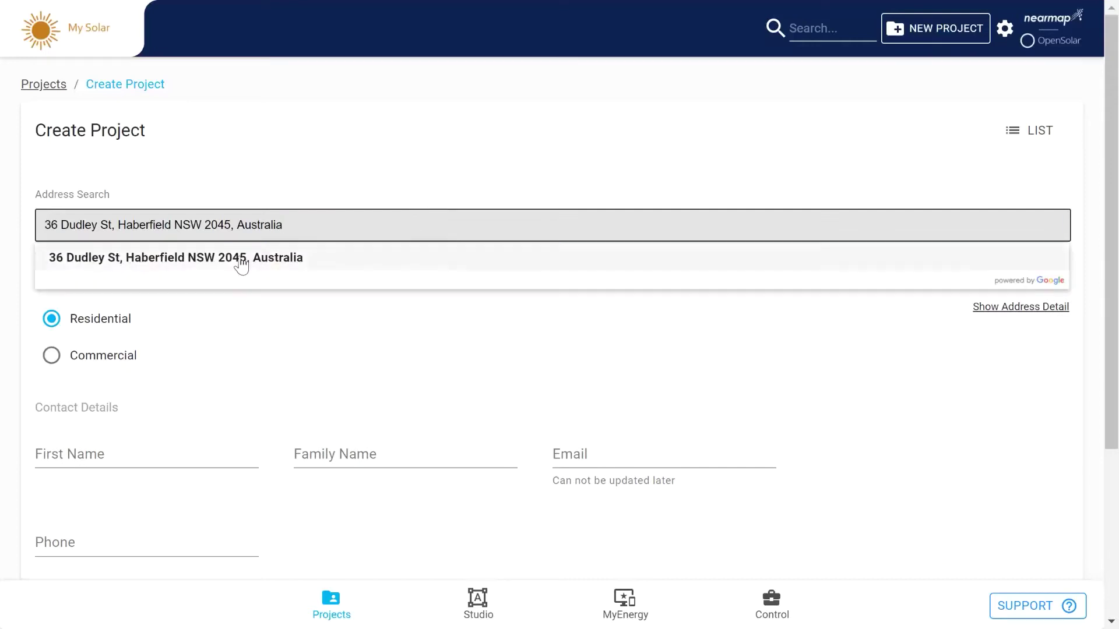
pyautogui.click(240, 259)
pyautogui.scroll(-2, 586, 488)
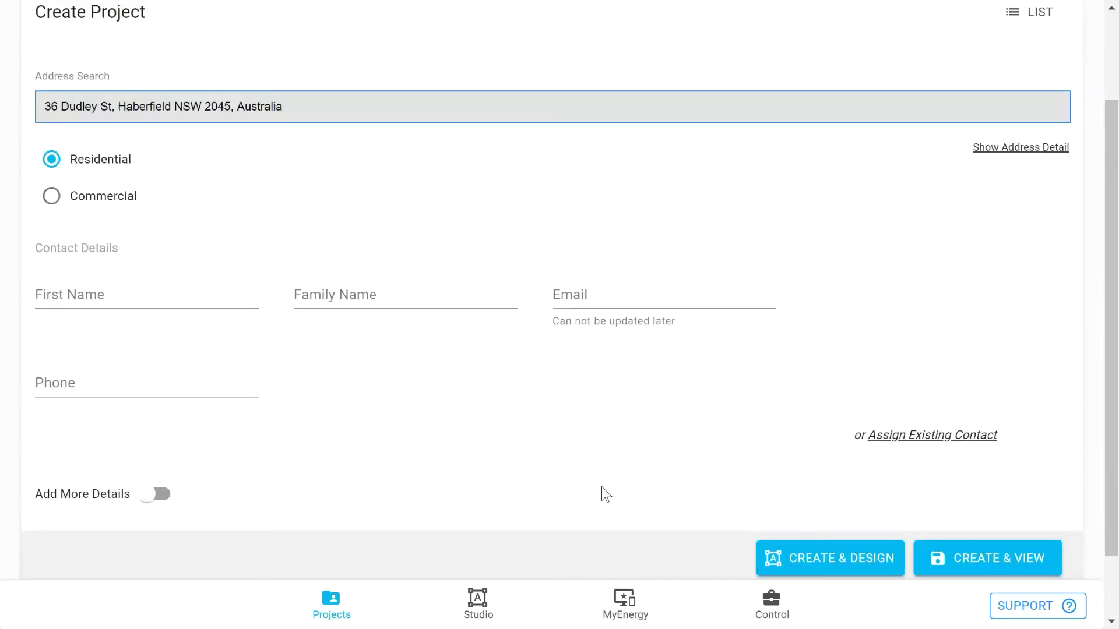
pyautogui.scroll(-2, 602, 487)
pyautogui.click(806, 477)
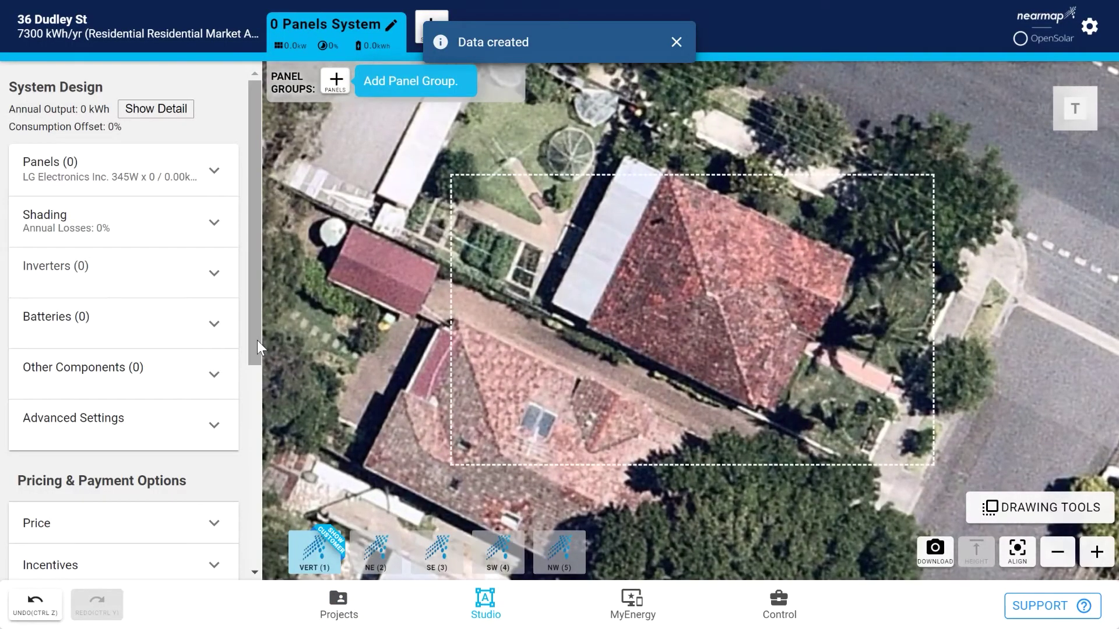
# Scroll the System Design panel down to the Activate OpenSolar 3D (Beta) box.
pyautogui.moveTo(257, 340); pyautogui.dragTo(239, 572)
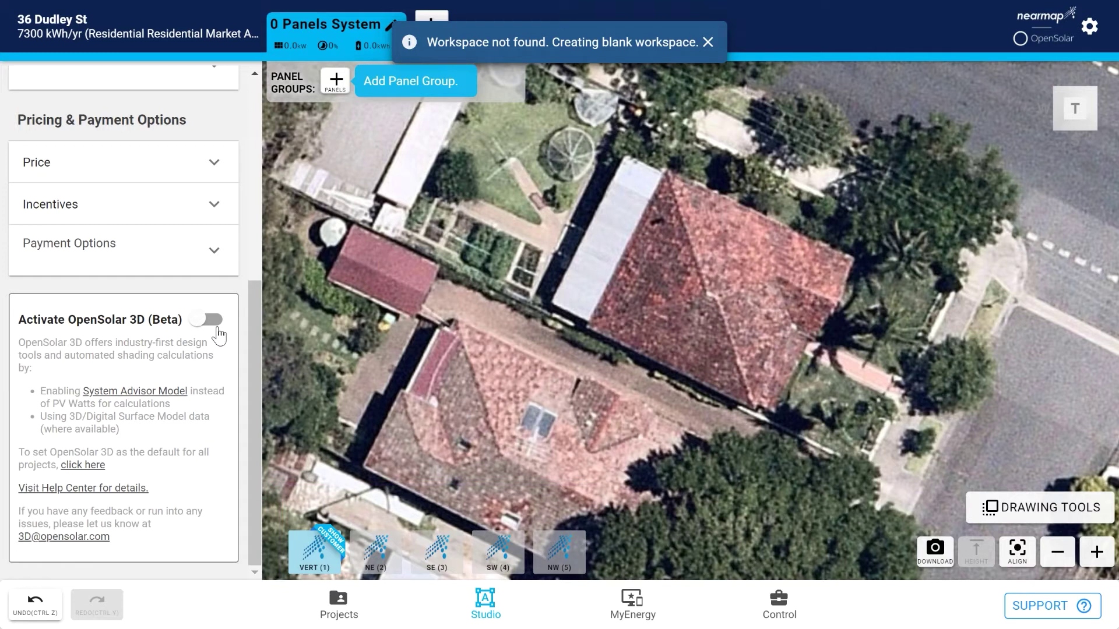
# Switch on Activate OpenSolar 3D (Beta) to load the 3D DSM view of the property.
pyautogui.click(214, 322)
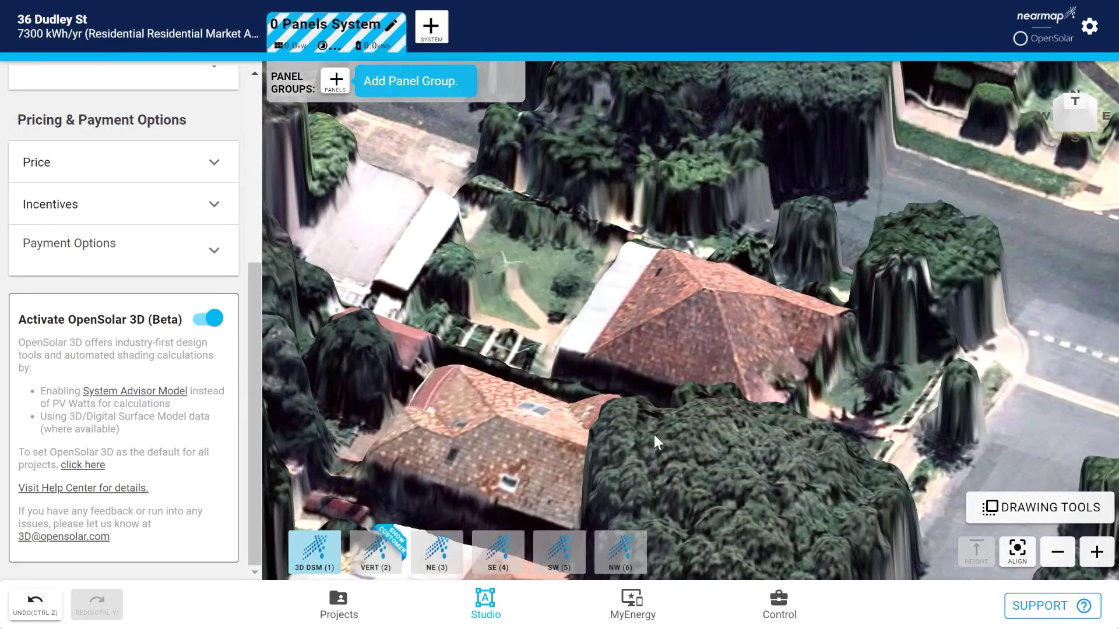
# Tilt the 3D scene to a top-down view and zoom in on the hipped roof.
pyautogui.moveTo(768, 370); pyautogui.dragTo(707, 404, button='right')
pyautogui.scroll(3, 806, 317)
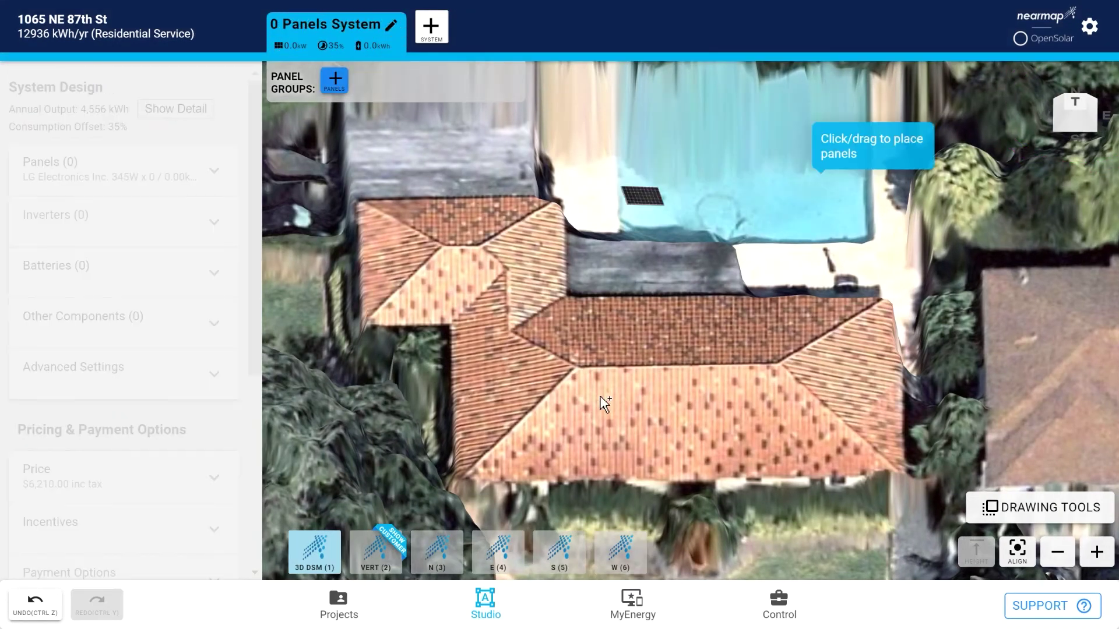
# Lay a 9-panel row and an 11-panel row on the main roof face, totalling 6.9 kW.
pyautogui.click(578, 408)
pyautogui.moveTo(589, 413); pyautogui.dragTo(757, 414)
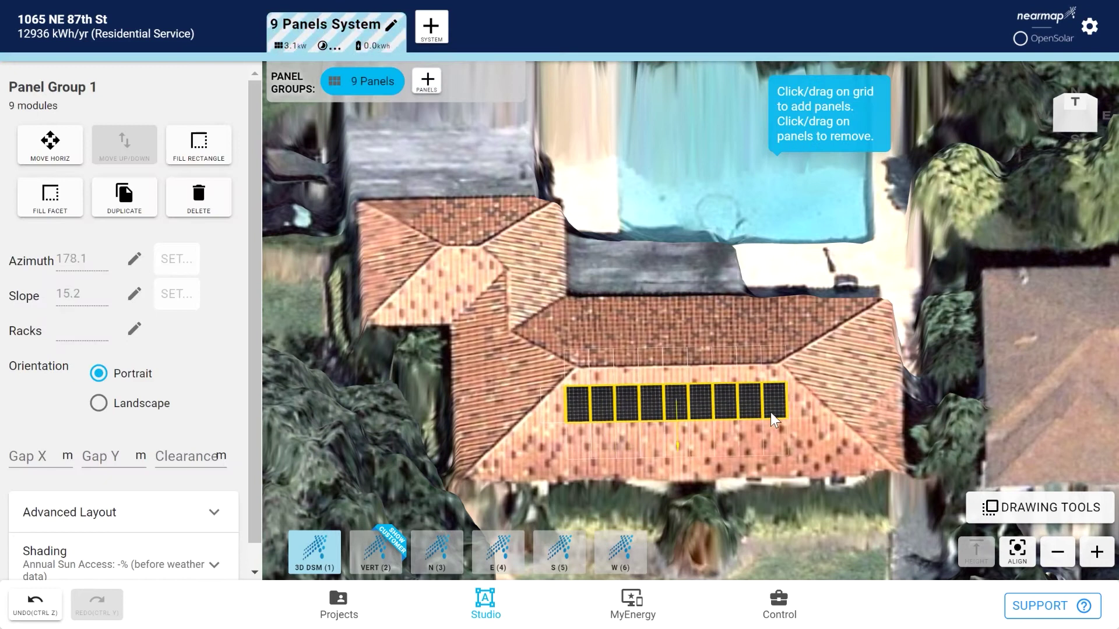
pyautogui.click(563, 441)
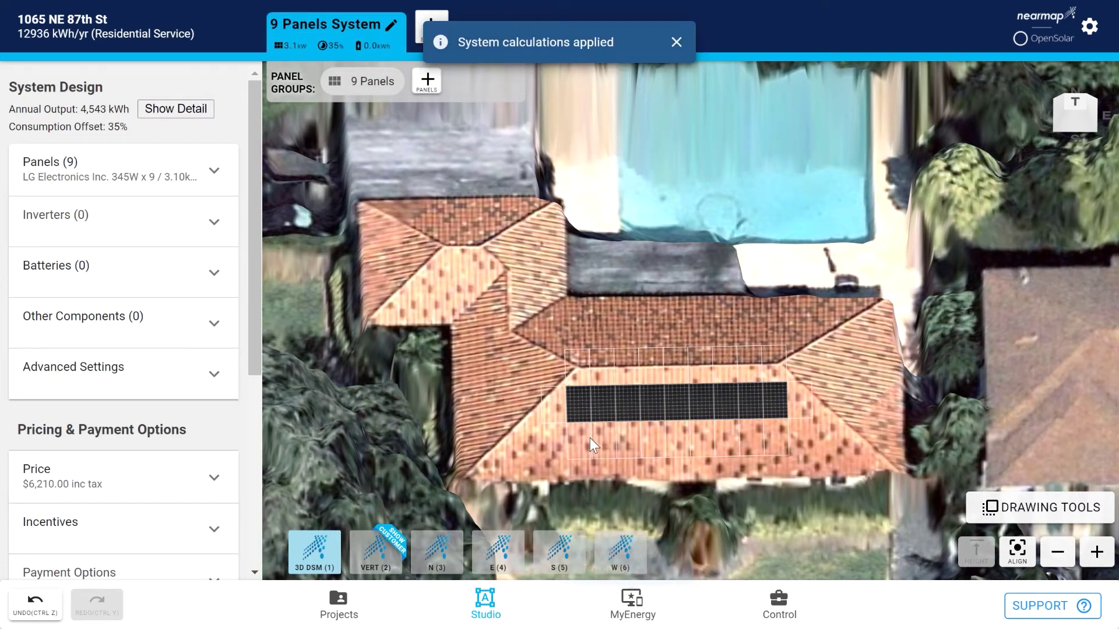
pyautogui.click(427, 82)
pyautogui.moveTo(554, 446); pyautogui.dragTo(803, 446)
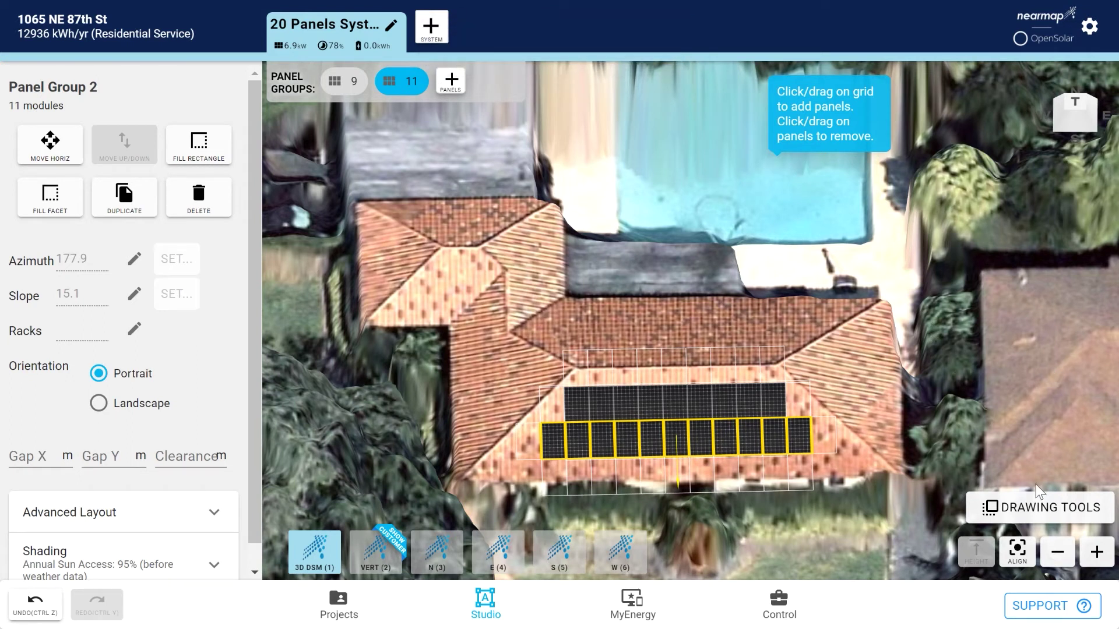
pyautogui.click(1038, 507)
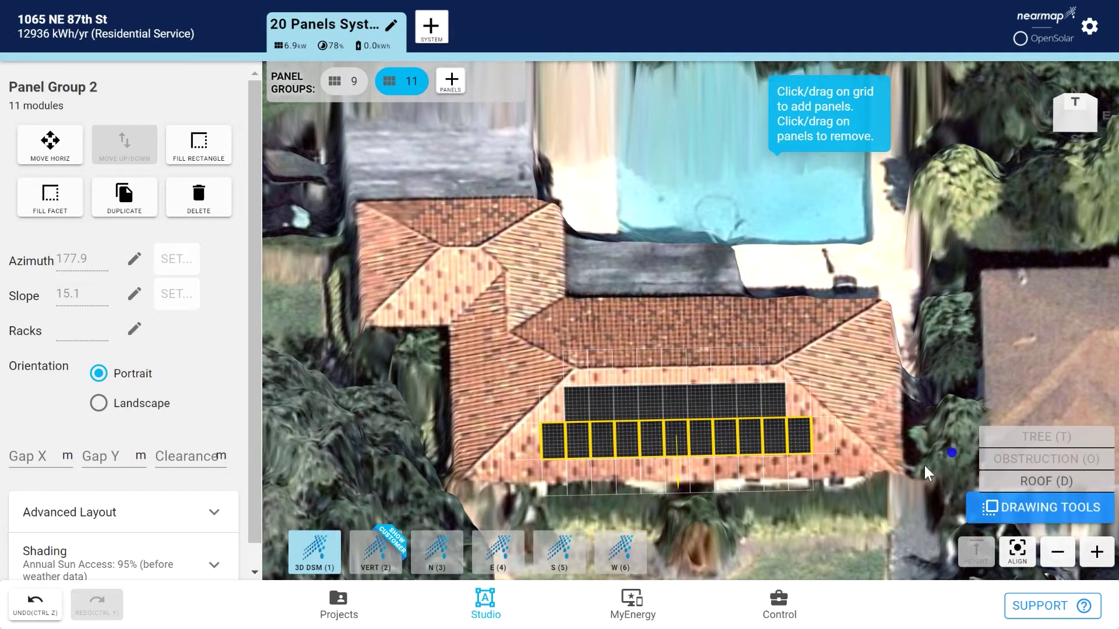
# Select and delete the traced roof facet under the panels, then switch to the VERT (2) imagery.
pyautogui.click(900, 476)
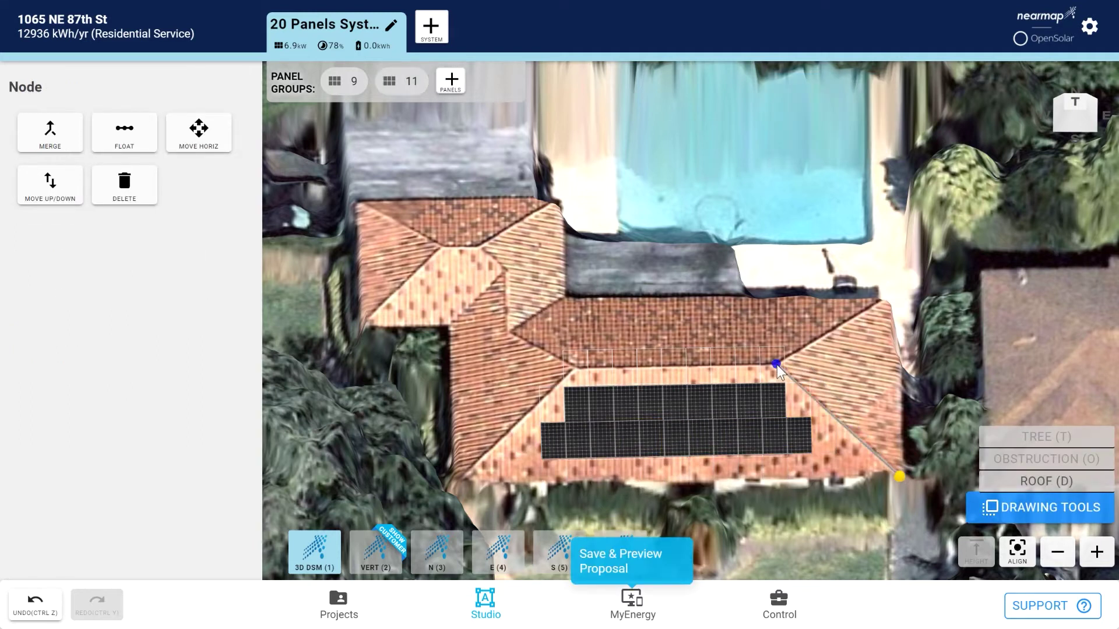
pyautogui.click(838, 417)
pyautogui.click(676, 366)
pyautogui.click(451, 479)
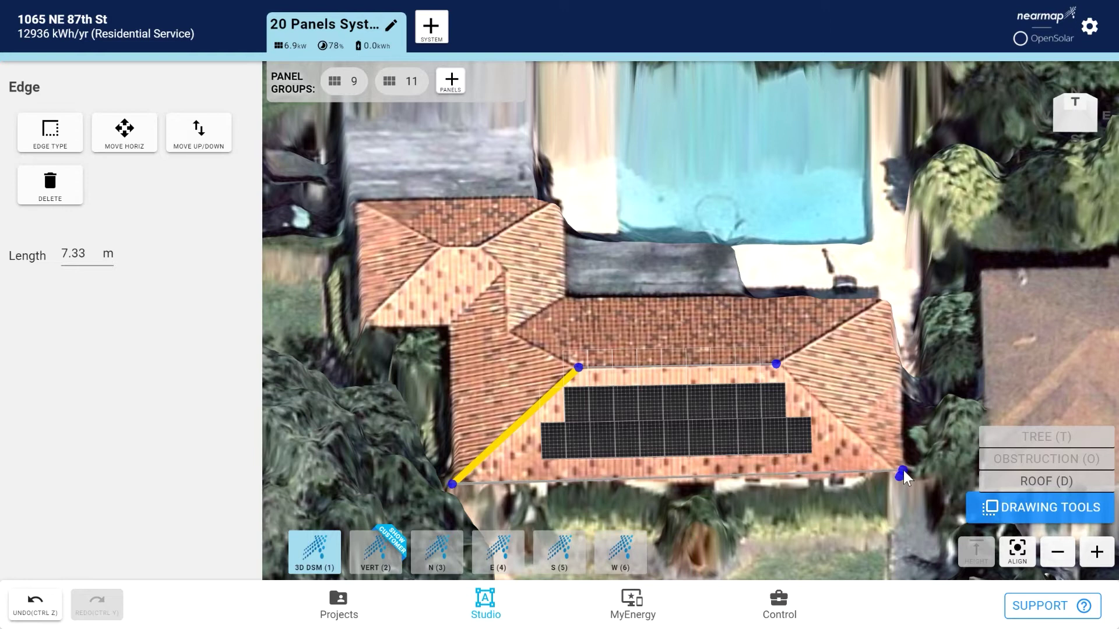
pyautogui.click(890, 471)
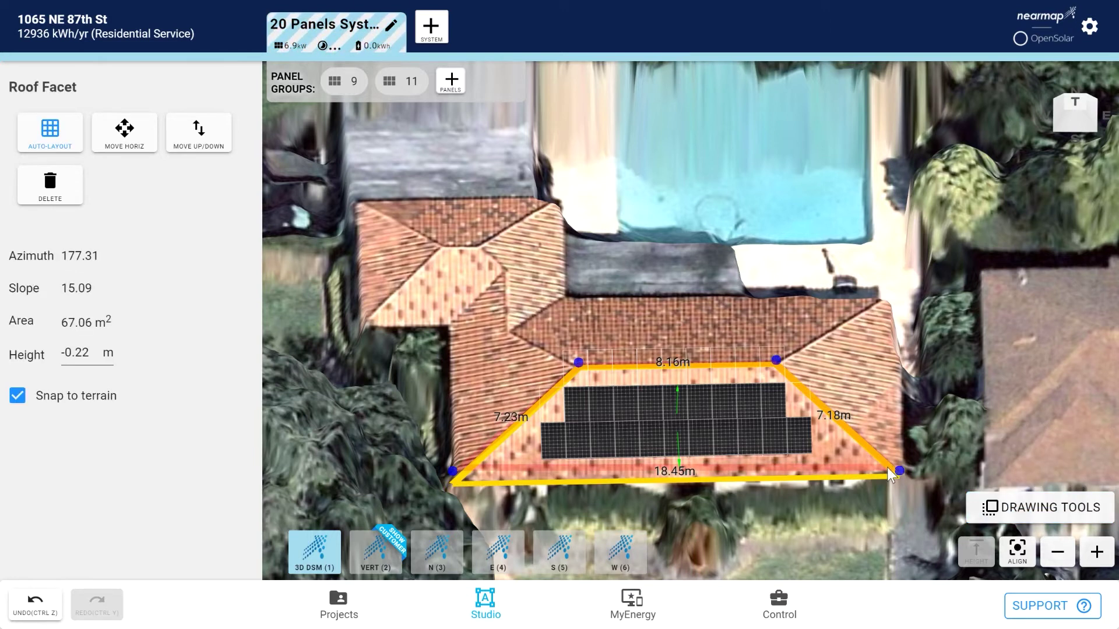
pyautogui.press('Delete')
pyautogui.click(664, 89)
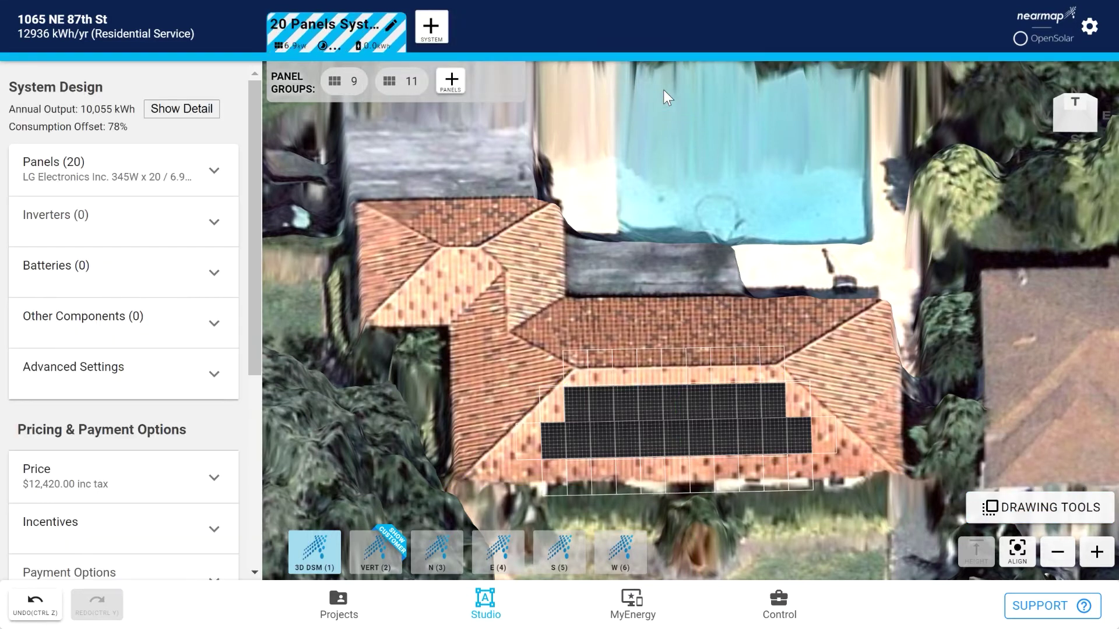
pyautogui.click(378, 554)
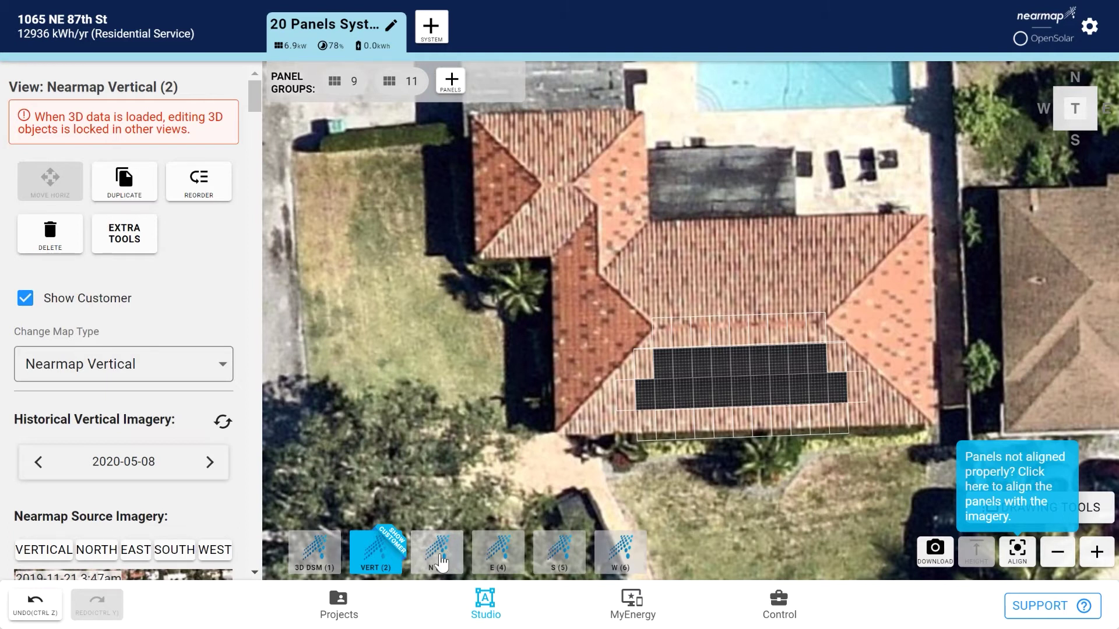
# Enable Show Customer for the S (5) and N (3) oblique views, then return to 3D DSM (1).
pyautogui.click(568, 563)
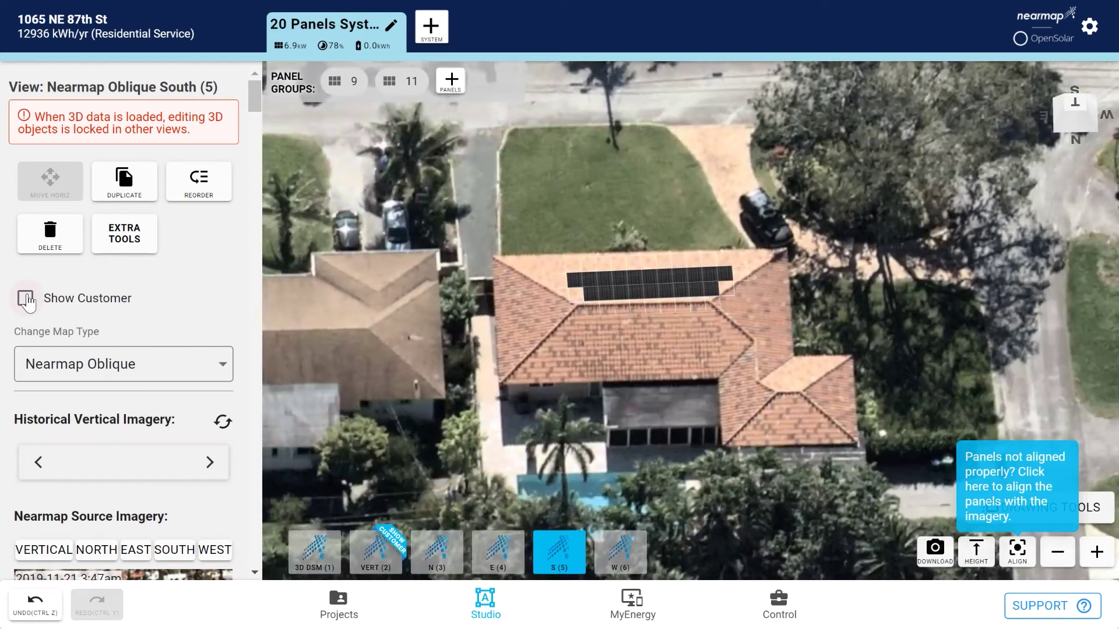
pyautogui.click(26, 299)
pyautogui.click(26, 299)
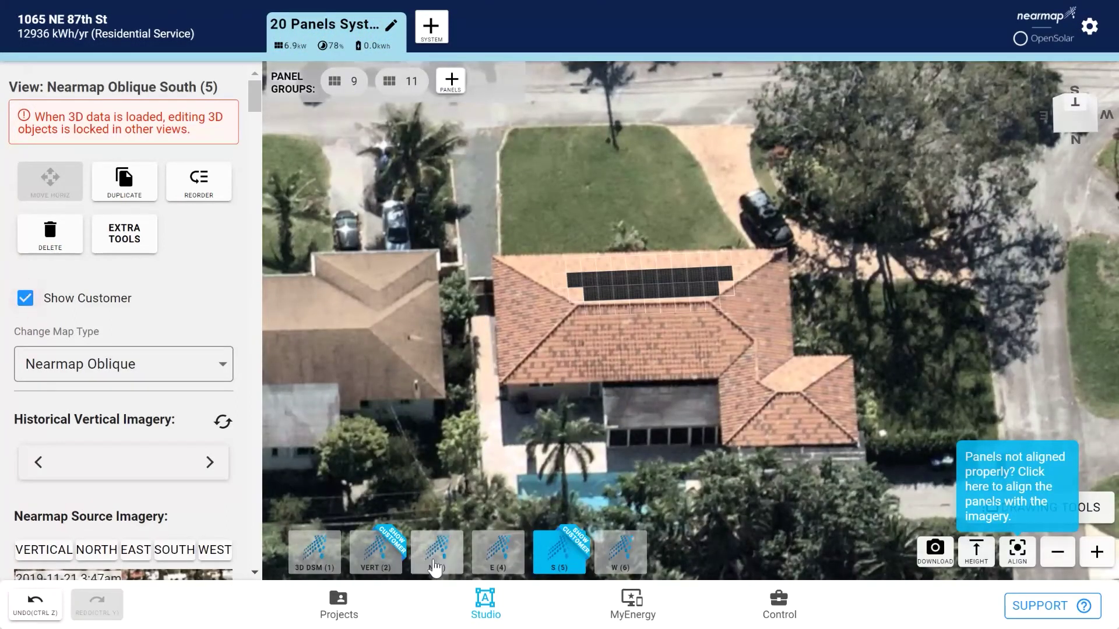
pyautogui.click(435, 565)
pyautogui.click(25, 298)
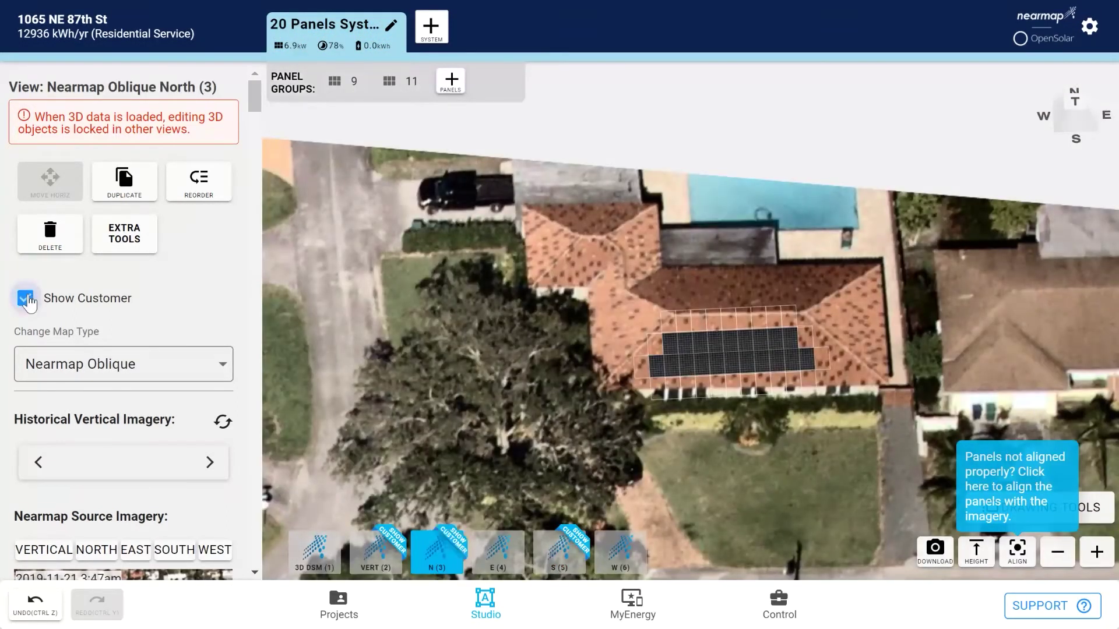
pyautogui.click(314, 563)
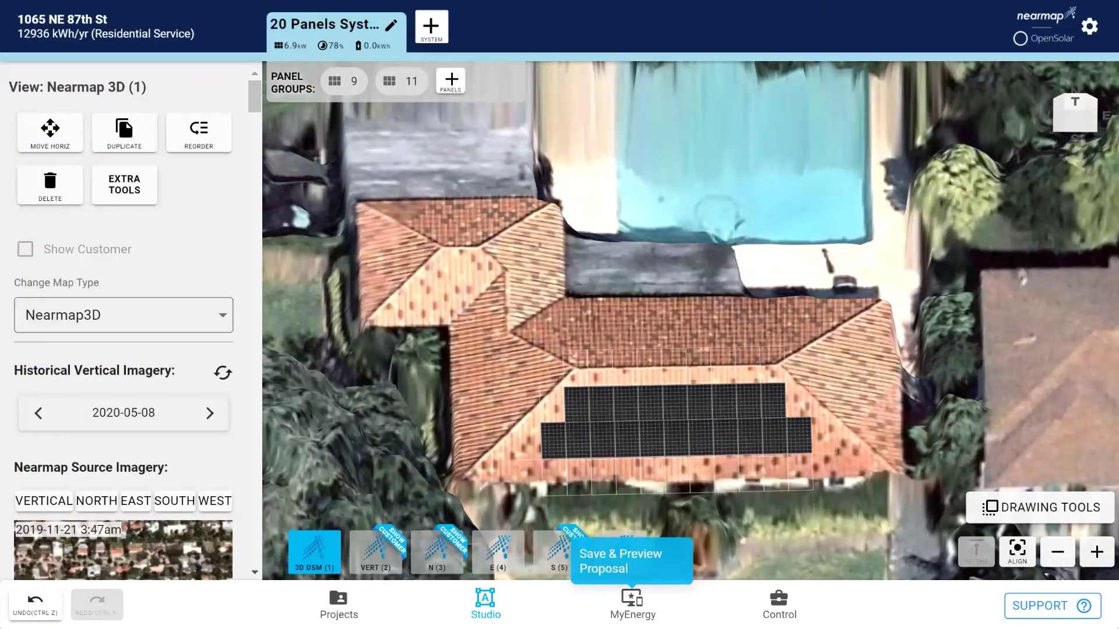
# Select the 11-panel group and expand its shading details.
pyautogui.click(401, 81)
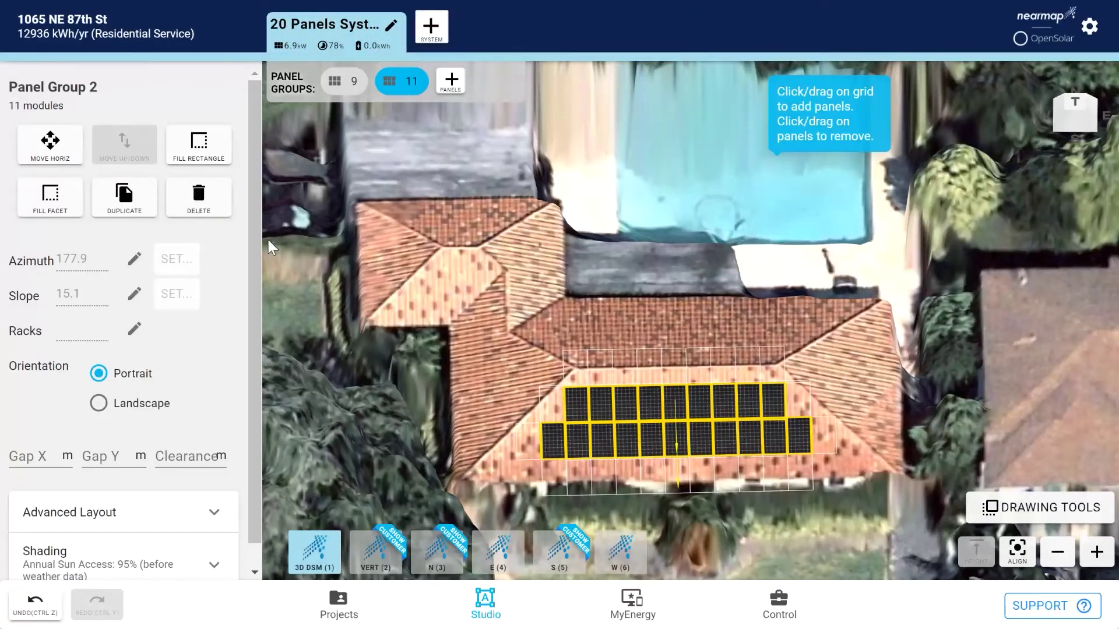
pyautogui.scroll(-1, 250, 267)
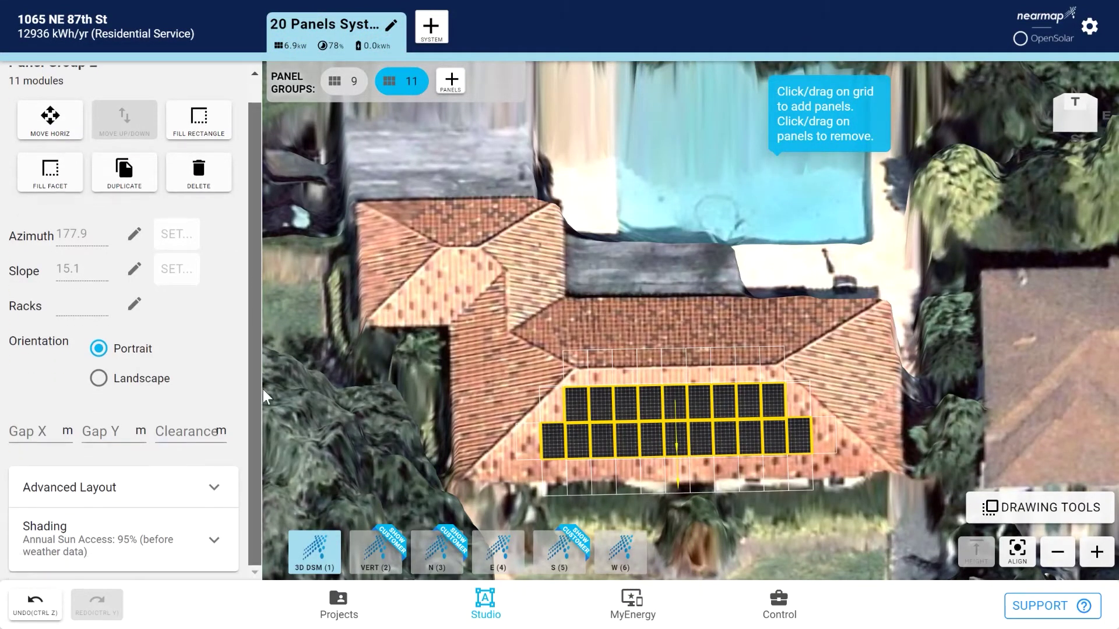
pyautogui.click(215, 542)
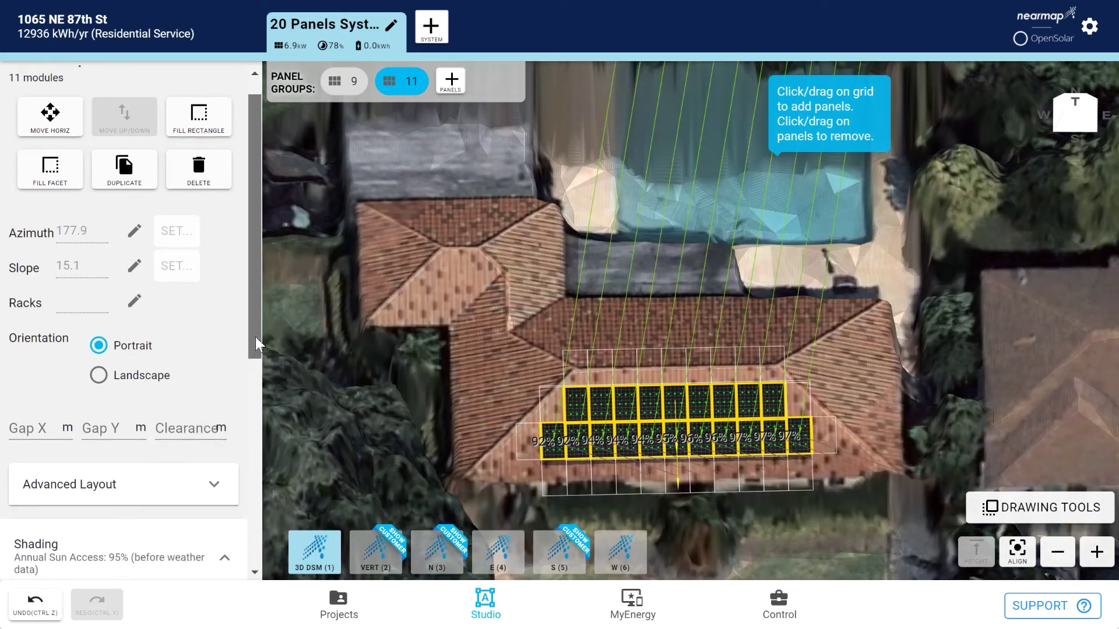
# Preview sun rays on the roof panels for April 17:00 and March 18:00.
pyautogui.moveTo(255, 336)
pyautogui.mouseDown()
pyautogui.moveTo(274, 450)
pyautogui.moveTo(272, 559)
pyautogui.mouseUp()
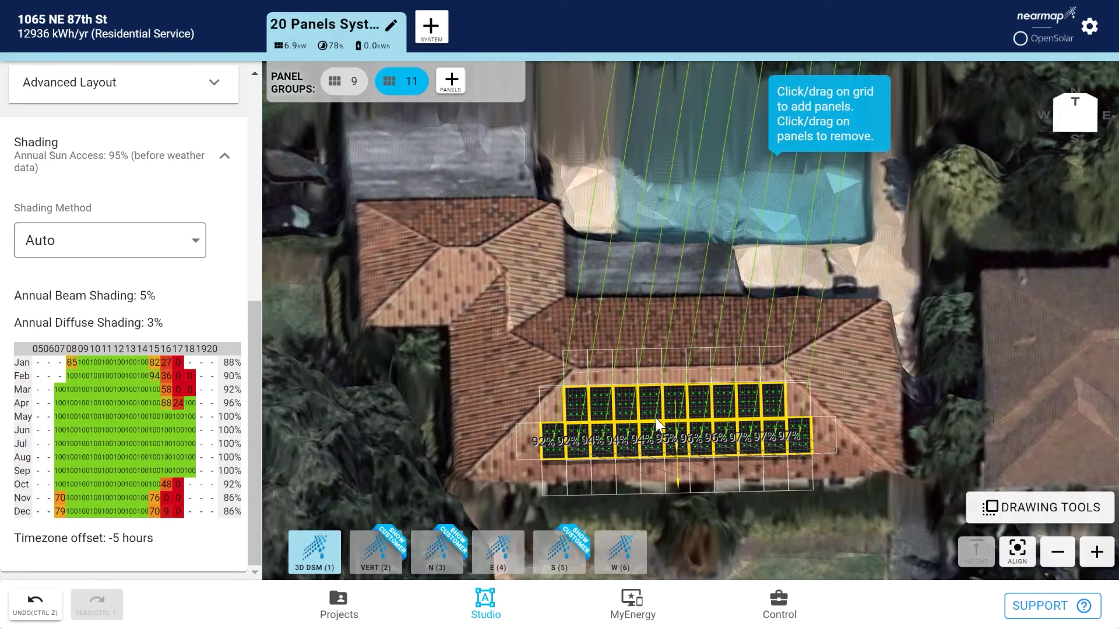
pyautogui.scroll(-4, 655, 418)
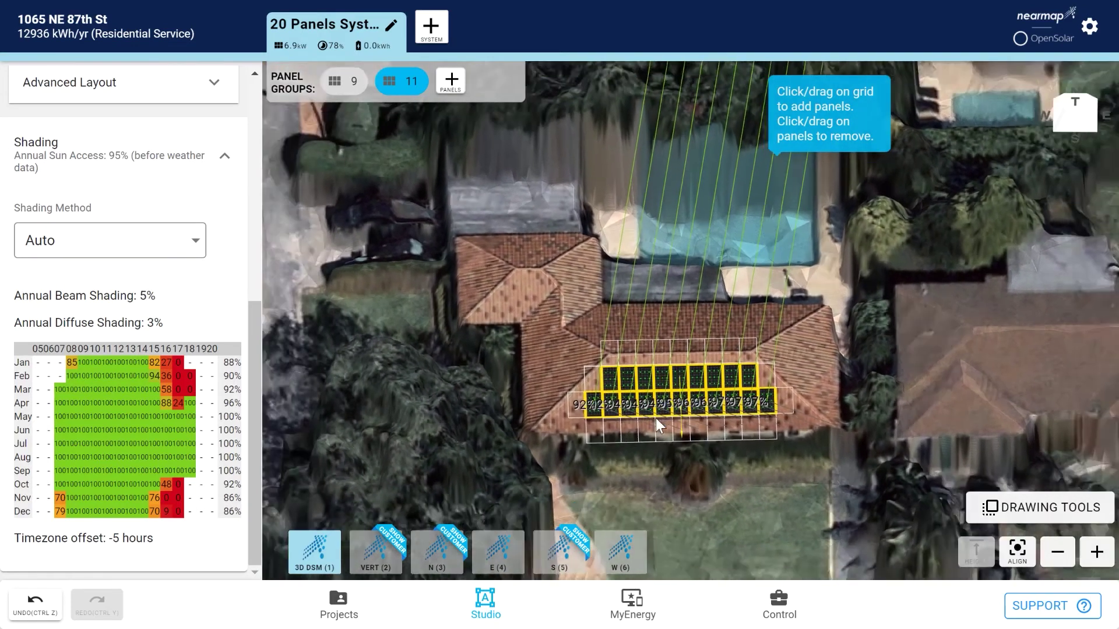
pyautogui.scroll(-5, 656, 418)
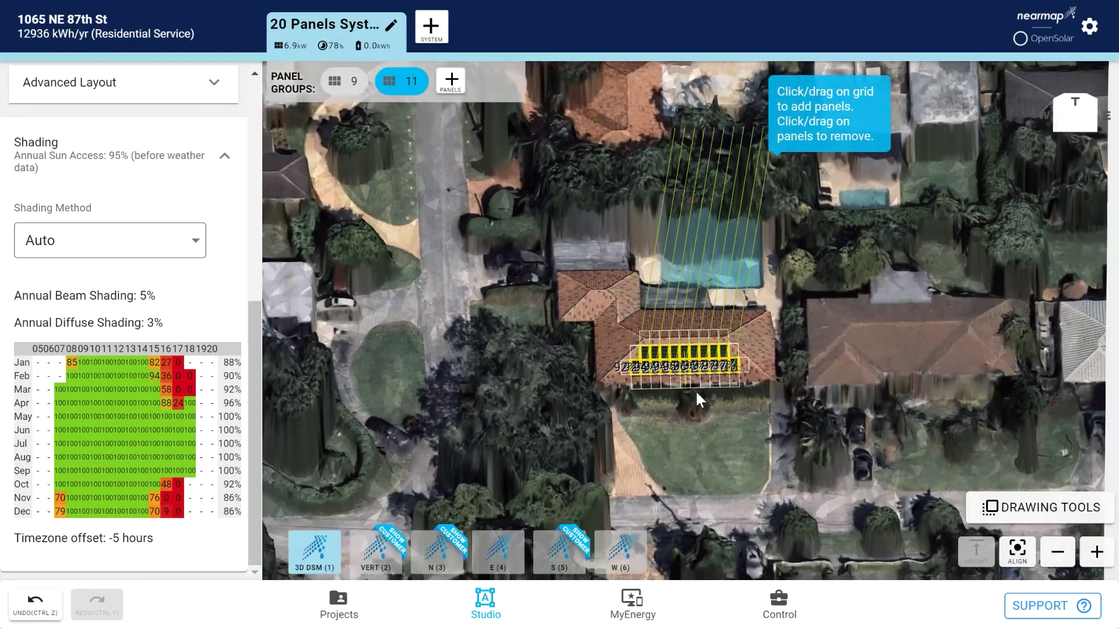
pyautogui.scroll(5, 694, 390)
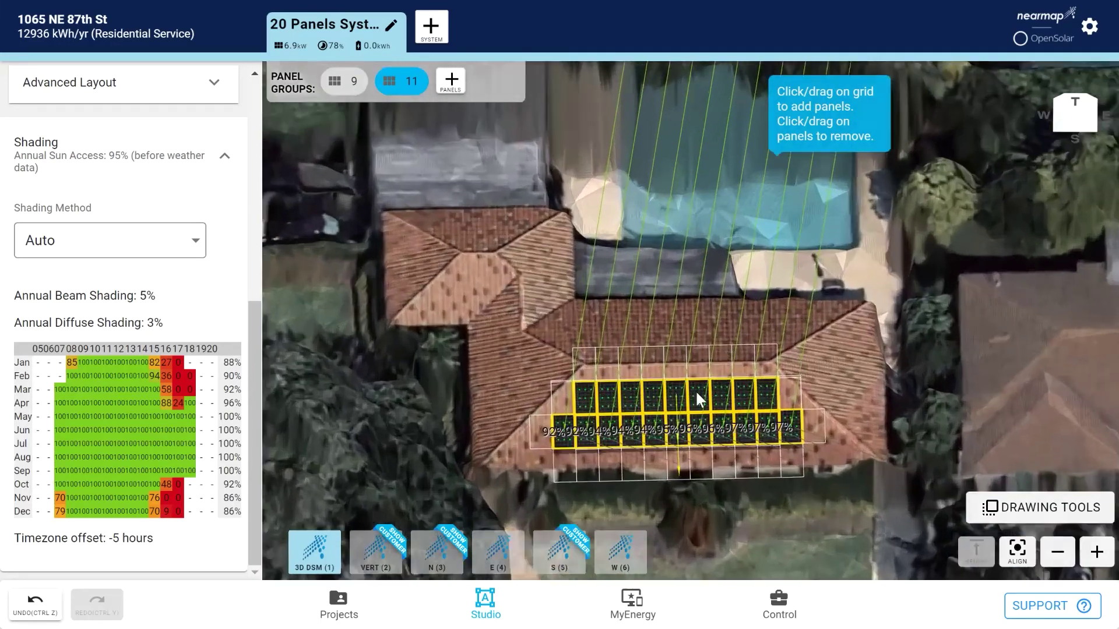
pyautogui.scroll(4, 697, 392)
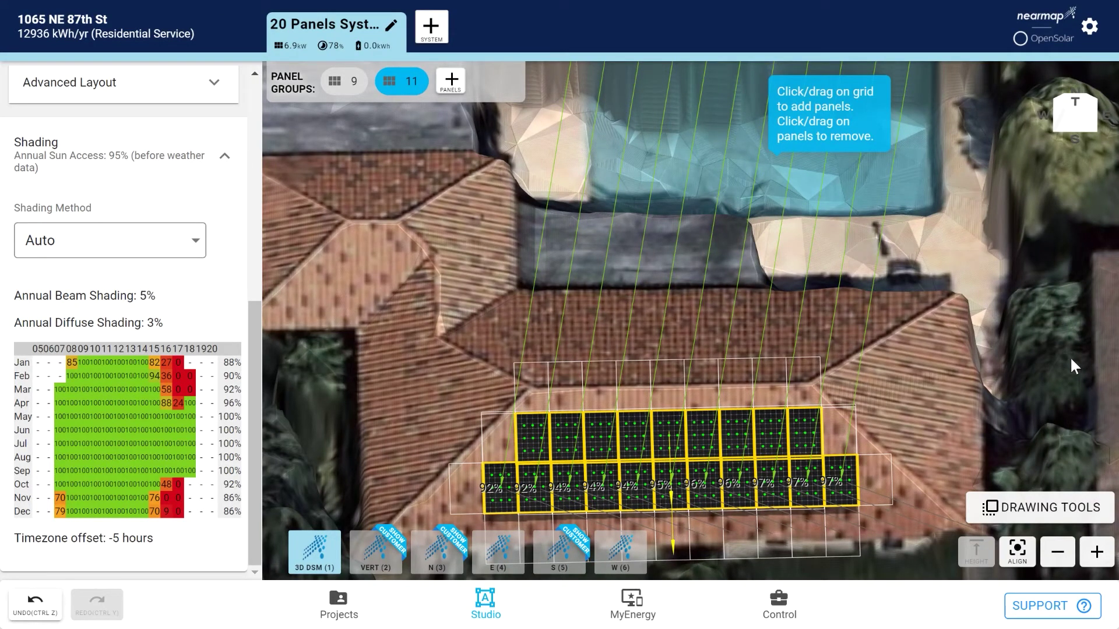
pyautogui.click(180, 408)
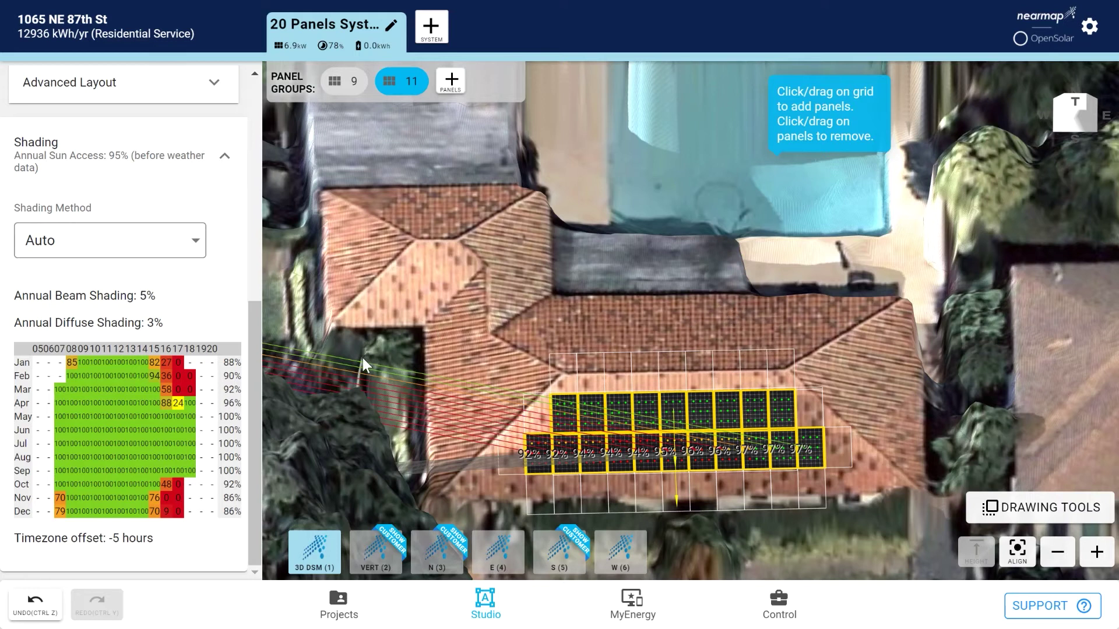
pyautogui.click(190, 390)
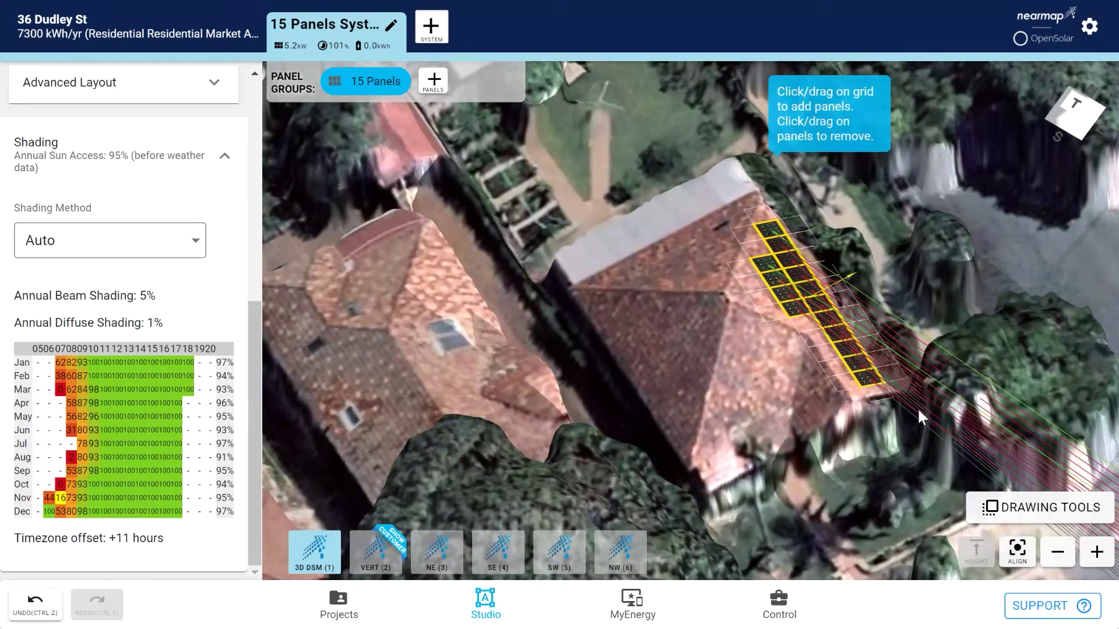
# Preview the June 07:00 sun rays and rotate the 3D scene about 180° toward the street trees.
pyautogui.click(71, 430)
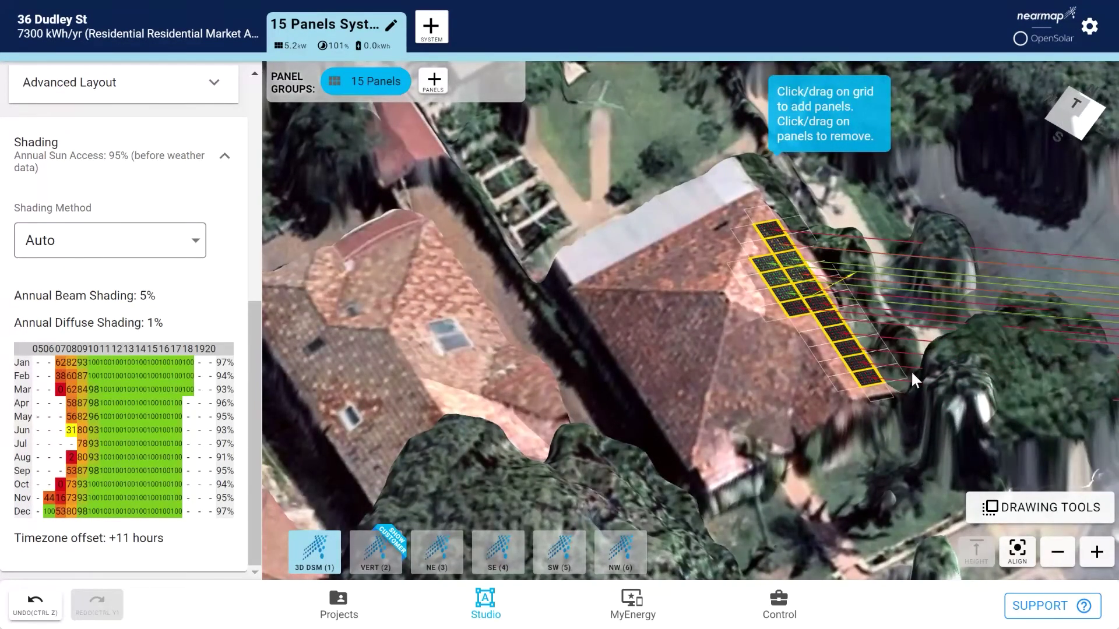
pyautogui.scroll(-5, 936, 426)
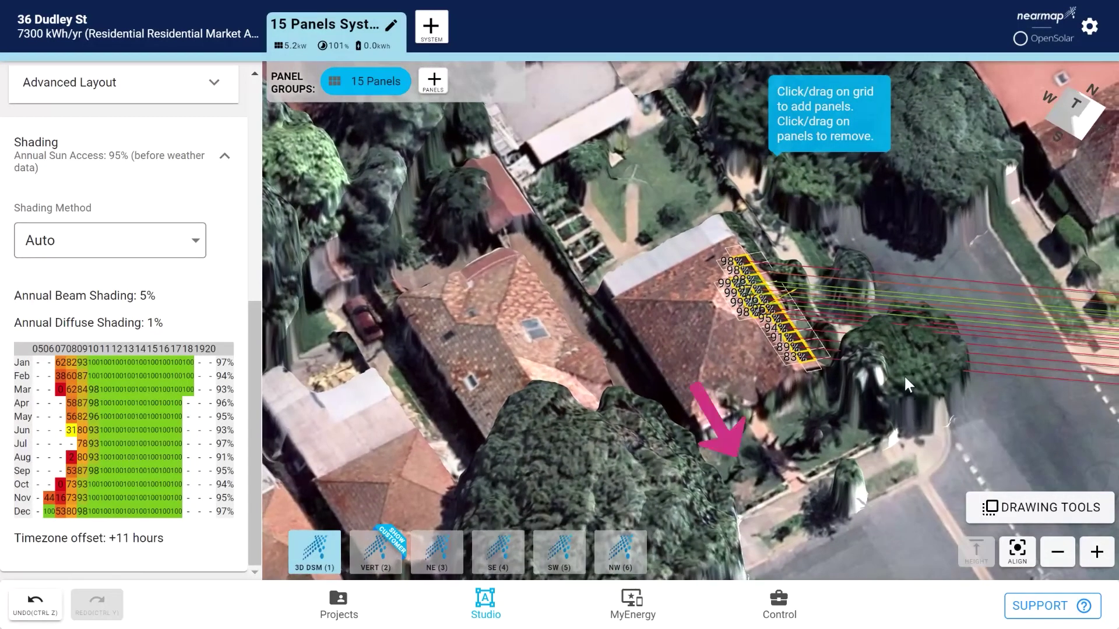
pyautogui.moveTo(887, 393); pyautogui.dragTo(753, 387, button='right')
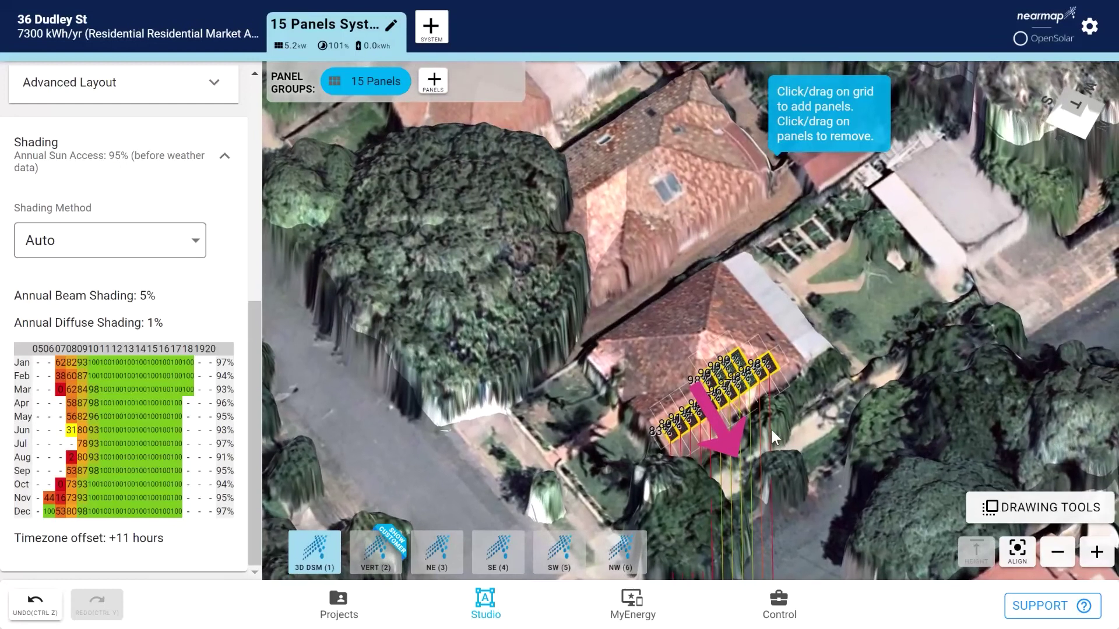
pyautogui.click(1066, 514)
# Place a tree beside the panel array and preview its July shading, dropping sun access to 92%.
pyautogui.click(1048, 437)
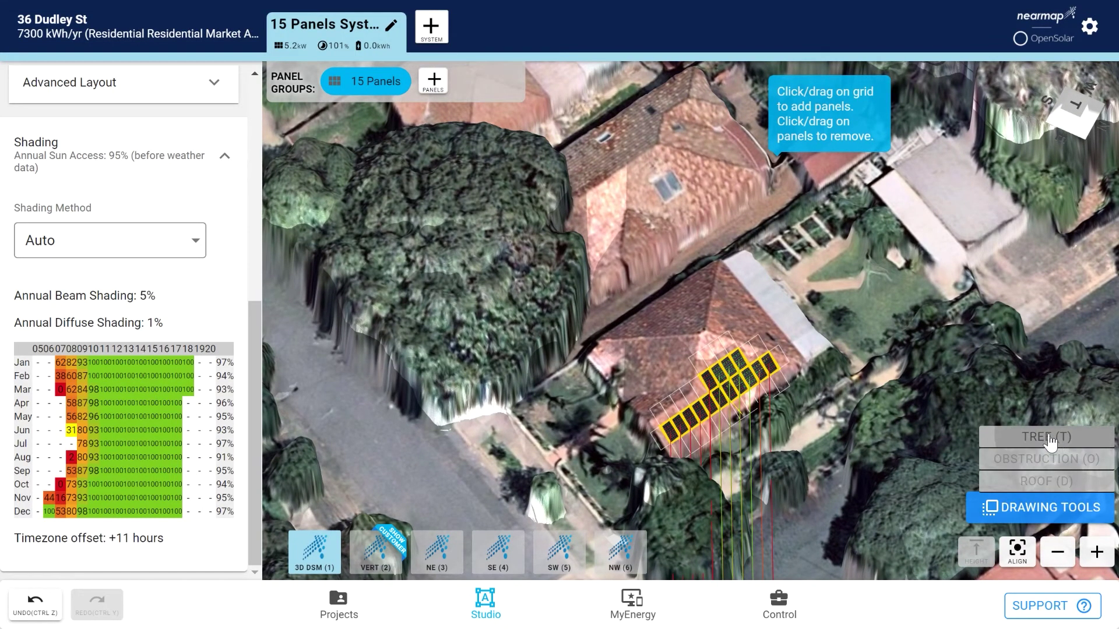
pyautogui.click(868, 408)
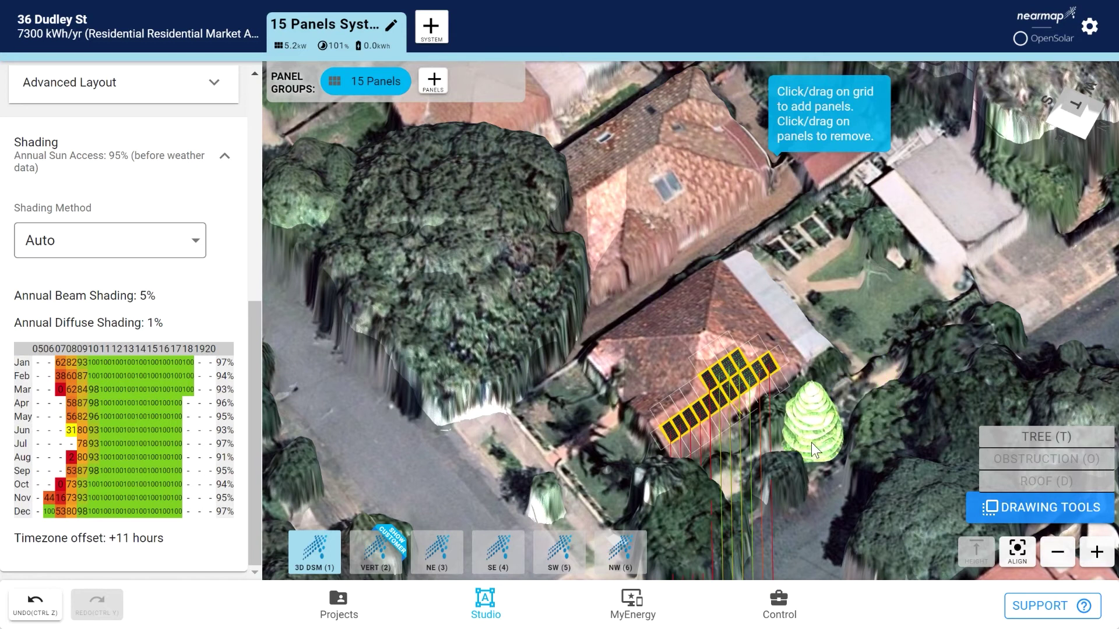
pyautogui.click(809, 442)
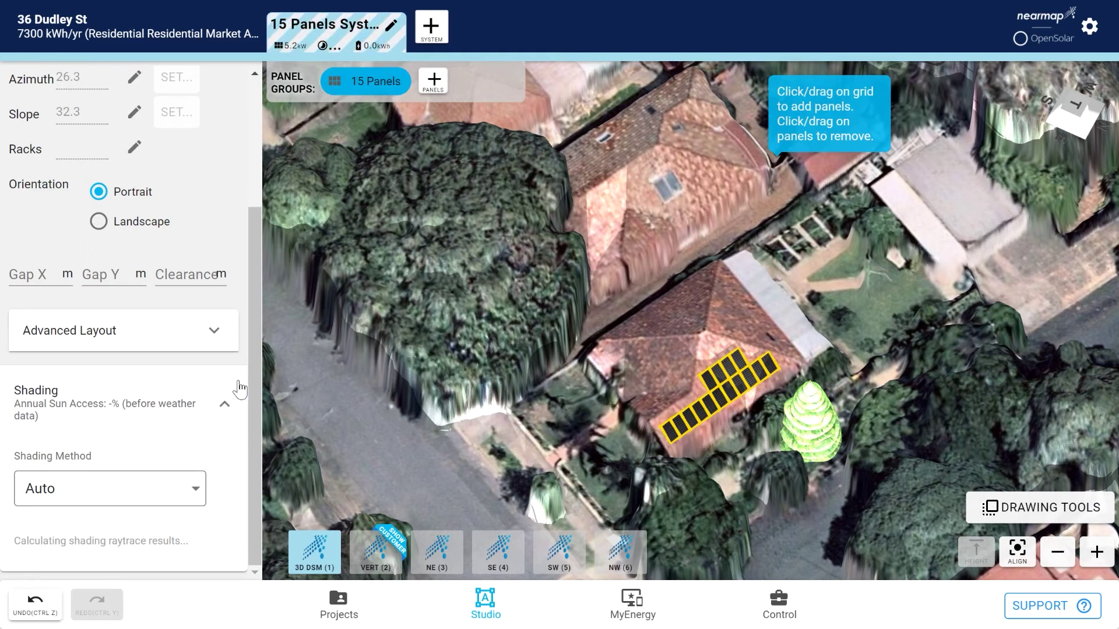
pyautogui.scroll(-4, 227, 410)
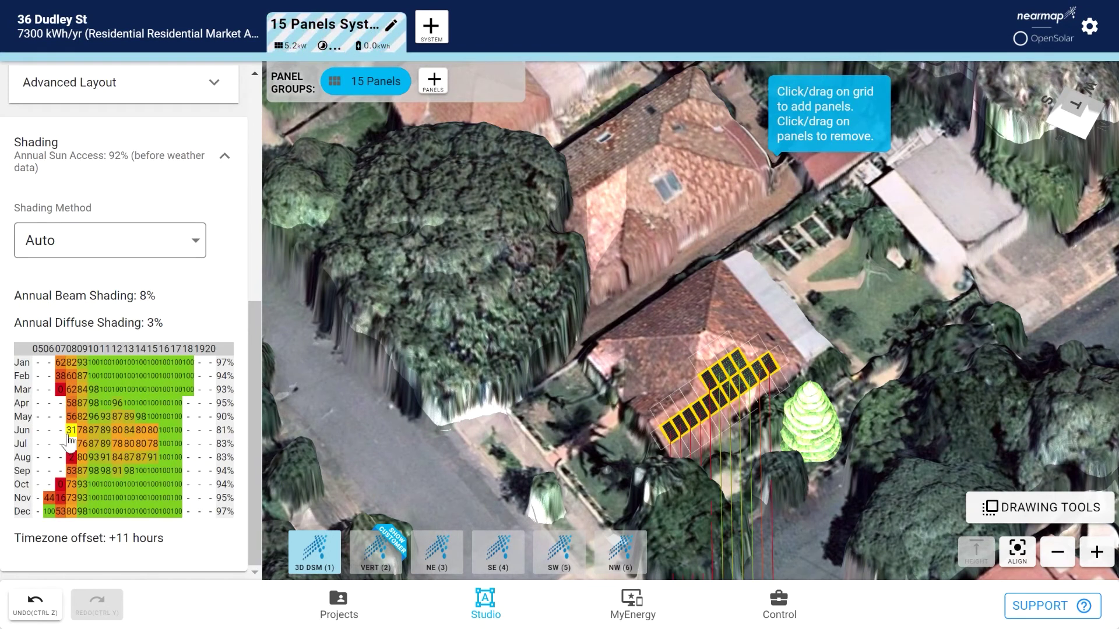
pyautogui.click(127, 445)
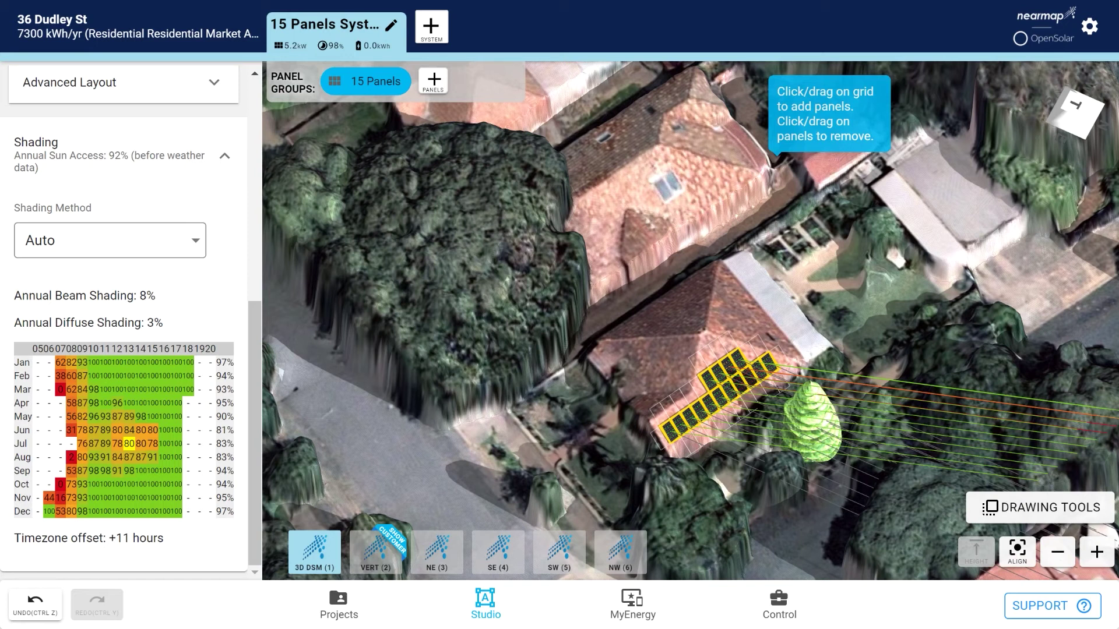
pyautogui.moveTo(260, 390); pyautogui.dragTo(260, 162)
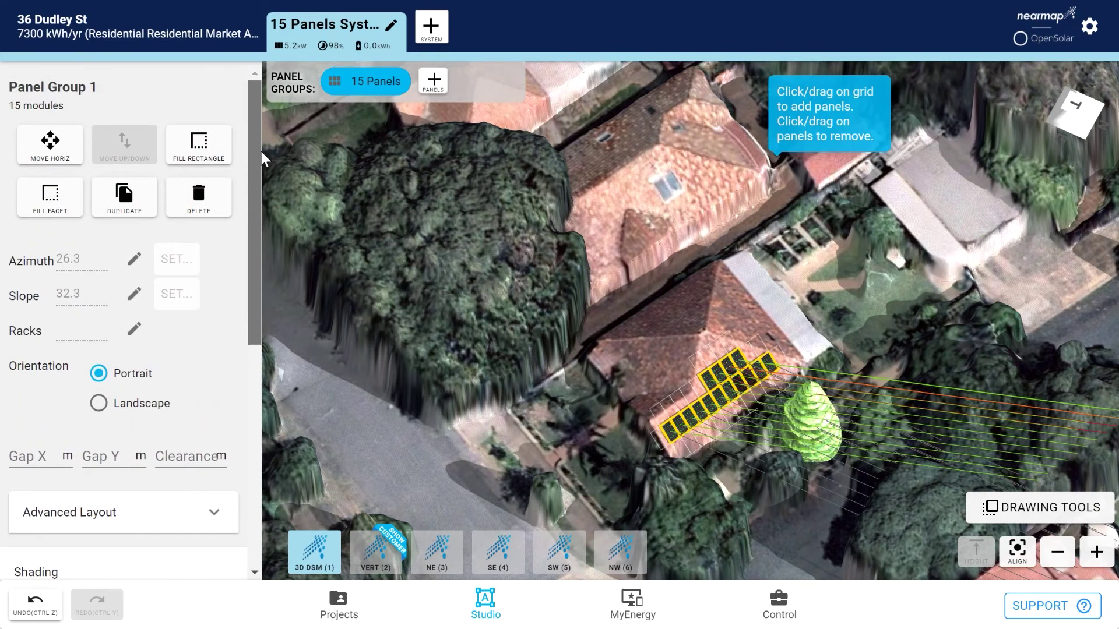
# Deselect the panel group, show the detailed consumption and generation chart, step through months, and bring up system losses.
pyautogui.click(376, 262)
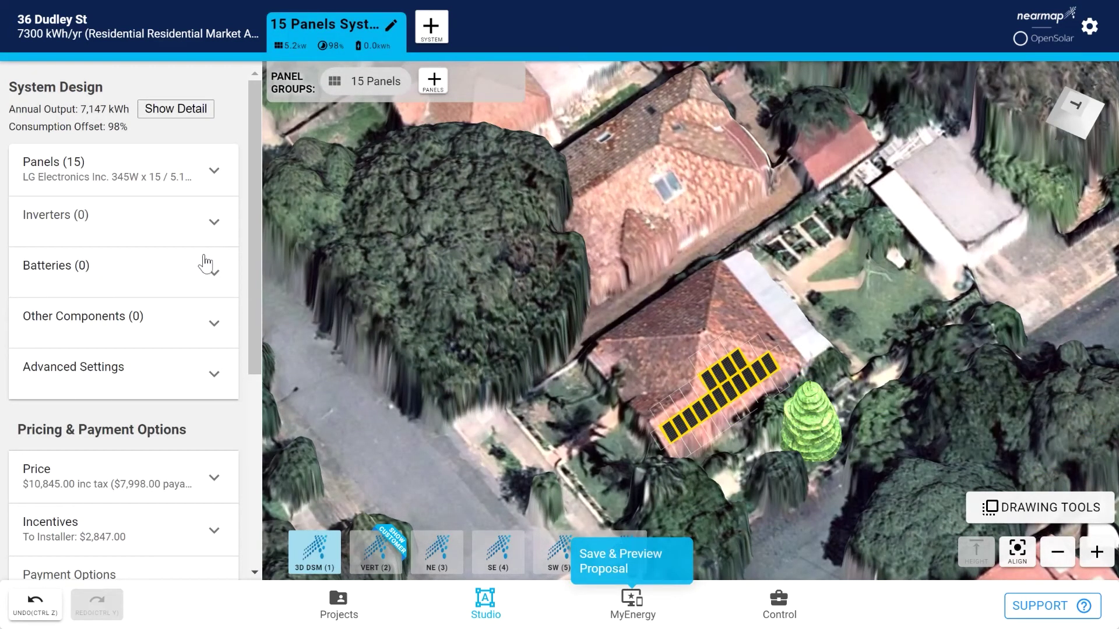
pyautogui.click(181, 110)
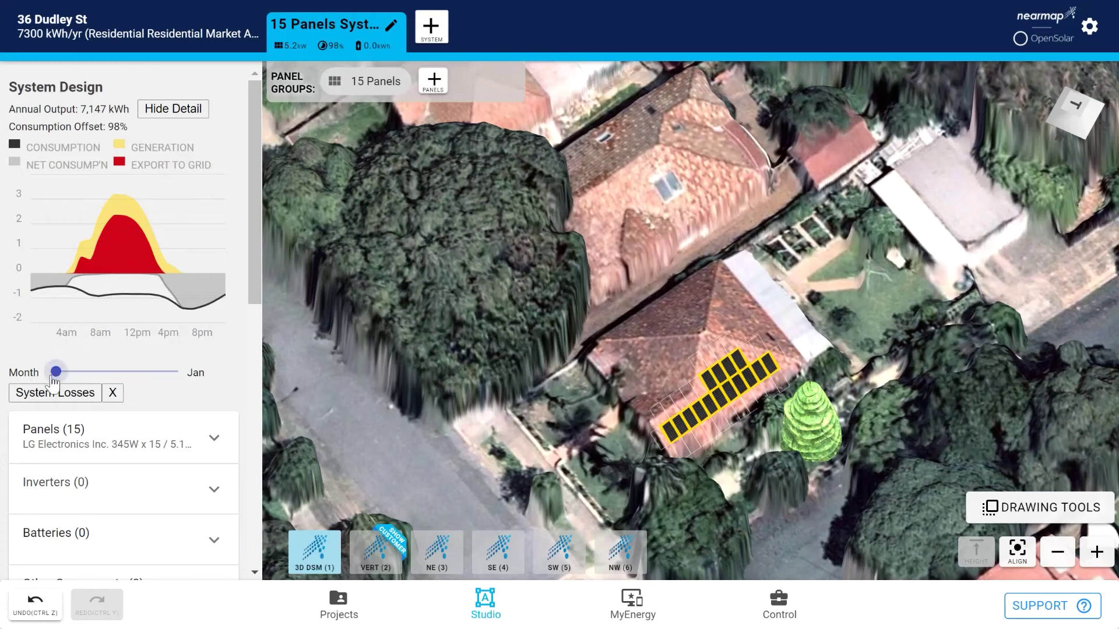
pyautogui.moveTo(56, 372)
pyautogui.mouseDown()
pyautogui.moveTo(166, 384)
pyautogui.moveTo(51, 376)
pyautogui.mouseUp()
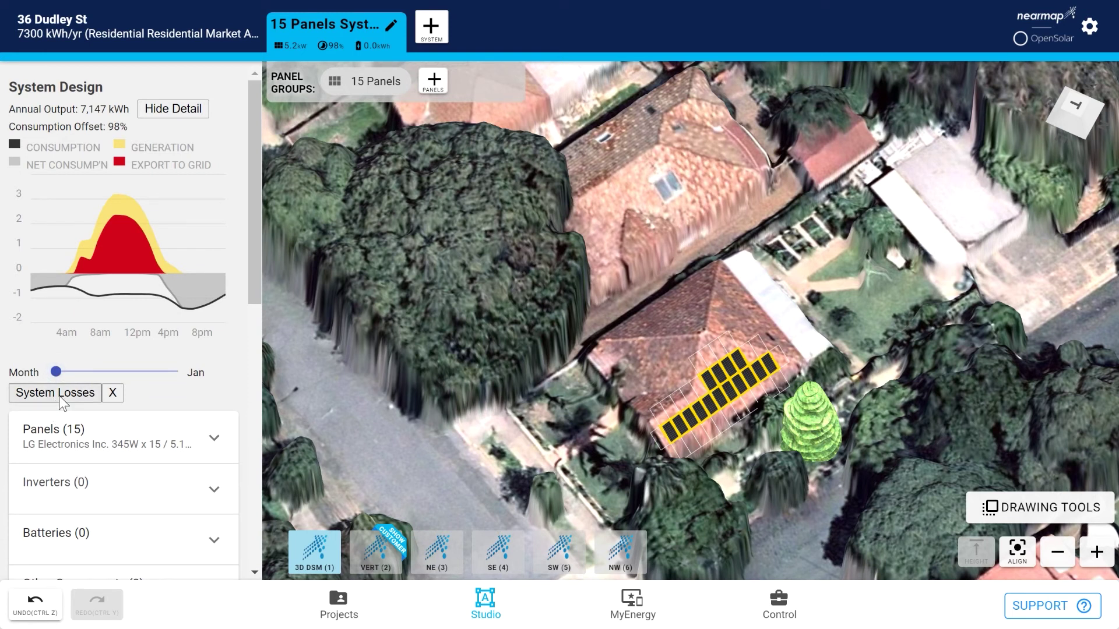
pyautogui.click(58, 397)
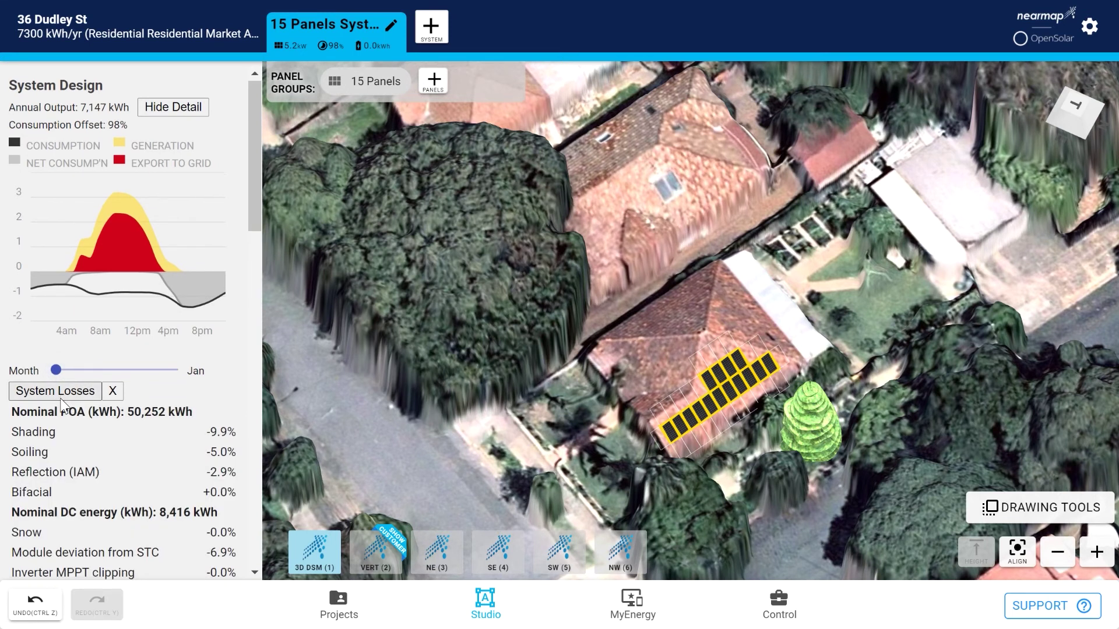
# Review the loss rows (9.9% shading, 5.0% soiling) down to 7,147 kWh, then expand Advanced Settings.
pyautogui.scroll(-3, 58, 396)
pyautogui.scroll(-2, 60, 401)
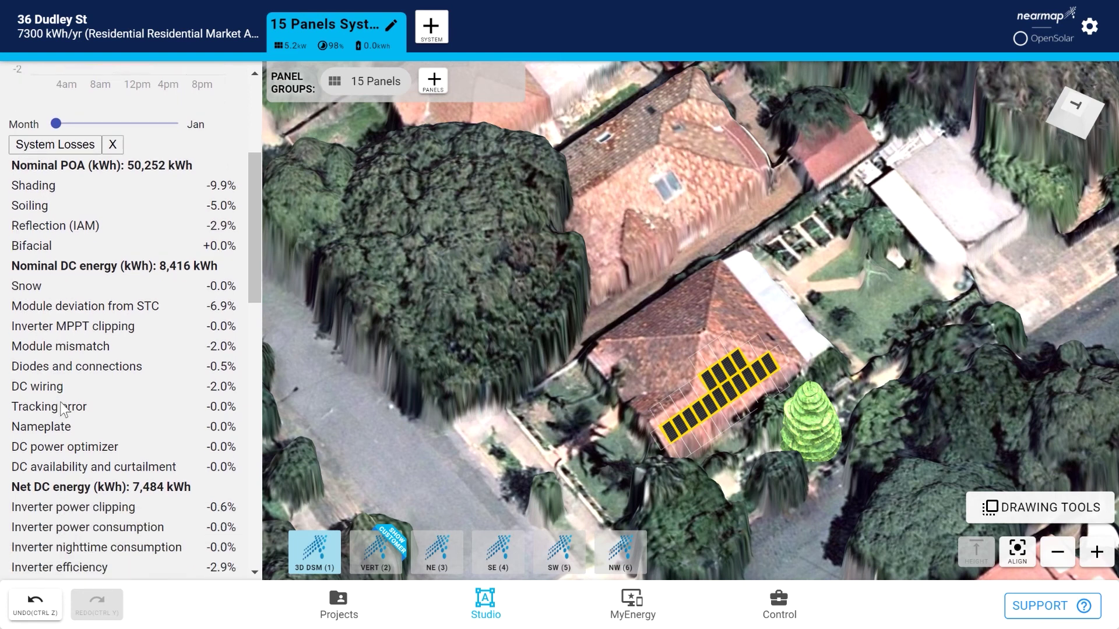
pyautogui.scroll(-3, 64, 408)
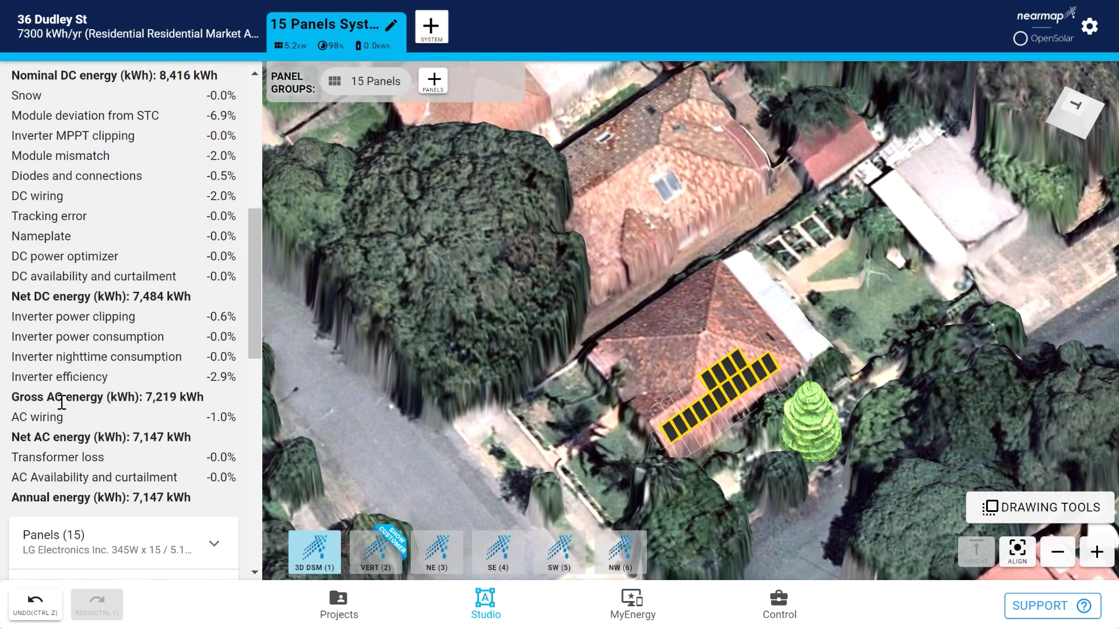
pyautogui.scroll(-2, 64, 409)
pyautogui.scroll(-2, 64, 409)
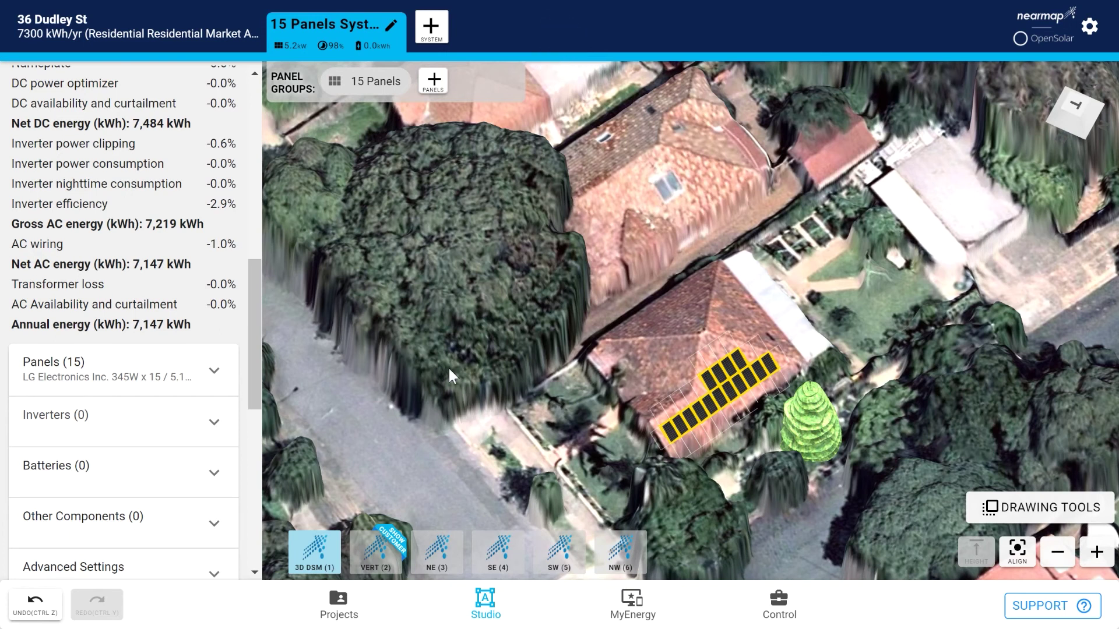
pyautogui.scroll(-2, 207, 379)
pyautogui.scroll(-2, 207, 379)
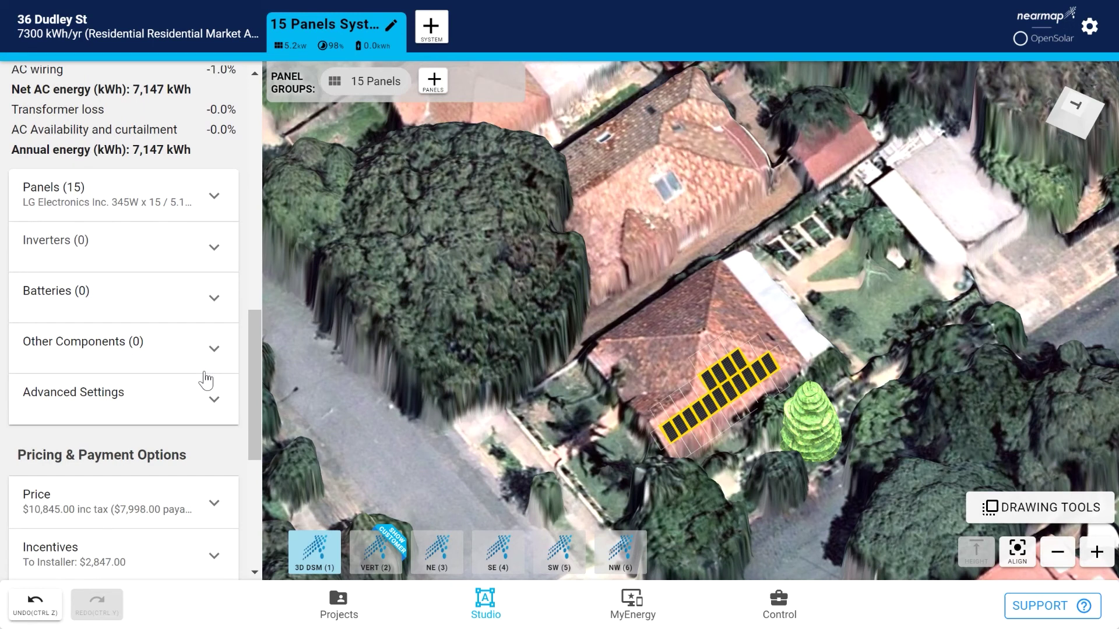
pyautogui.click(217, 404)
# Keep the OpenSolar 3D simulation on Active (System Advisor Model) and return to the panel top.
pyautogui.scroll(-5, 219, 408)
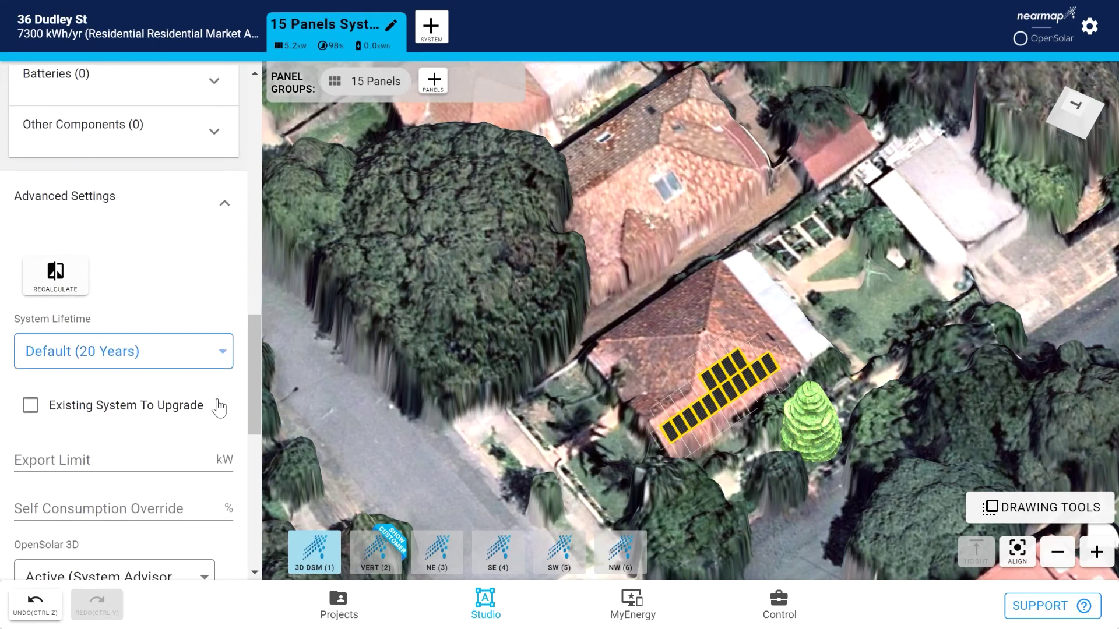
pyautogui.scroll(-1, 218, 405)
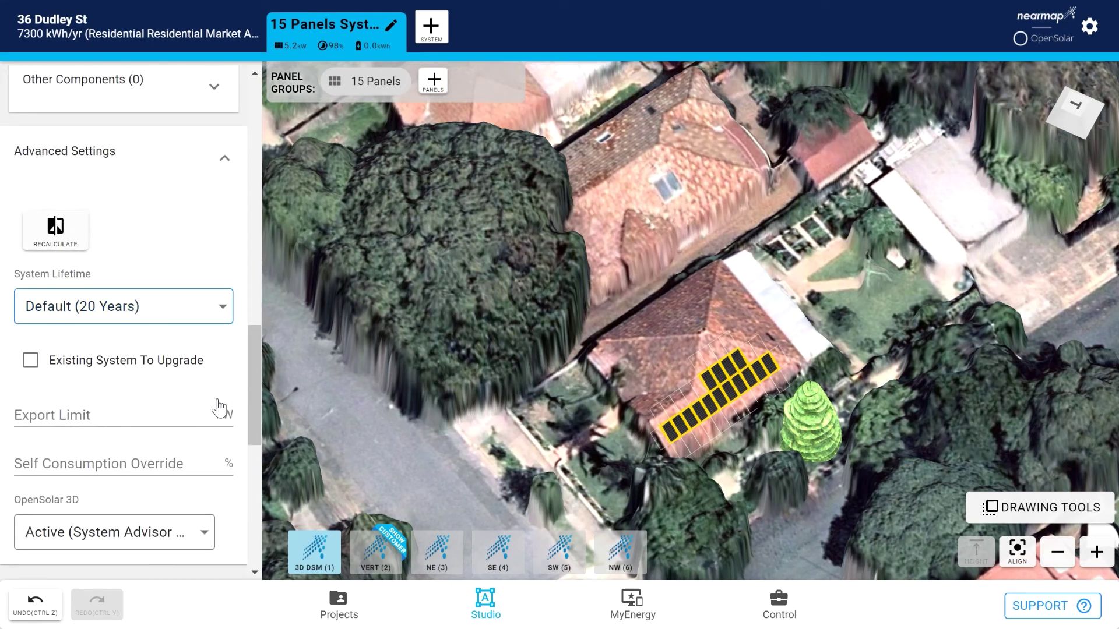
pyautogui.click(212, 537)
pyautogui.click(212, 533)
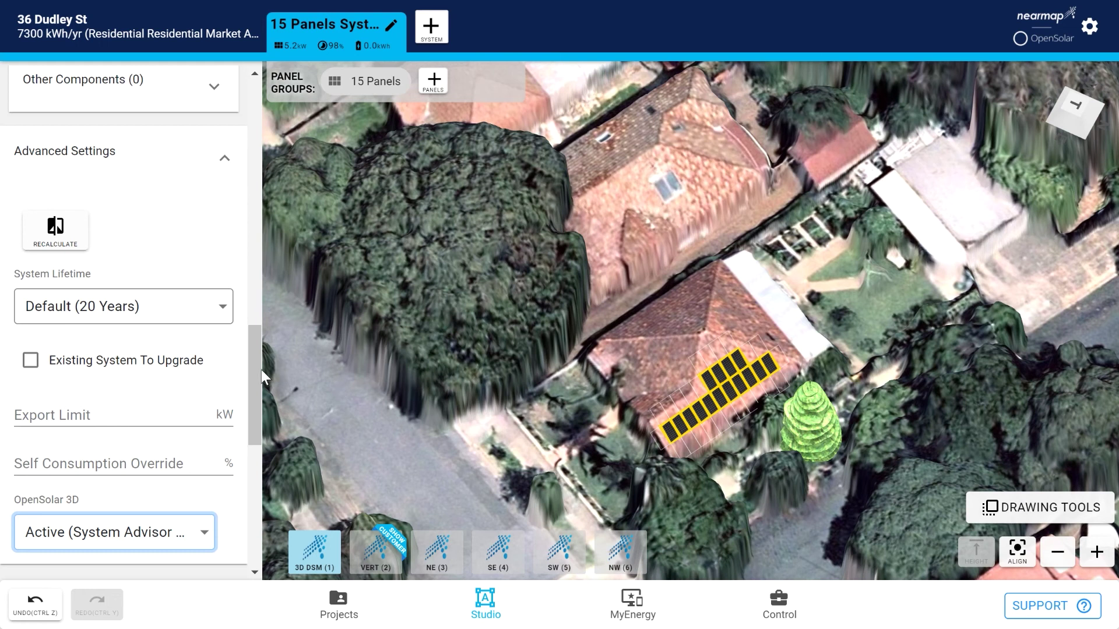
pyautogui.moveTo(261, 369); pyautogui.dragTo(274, 100)
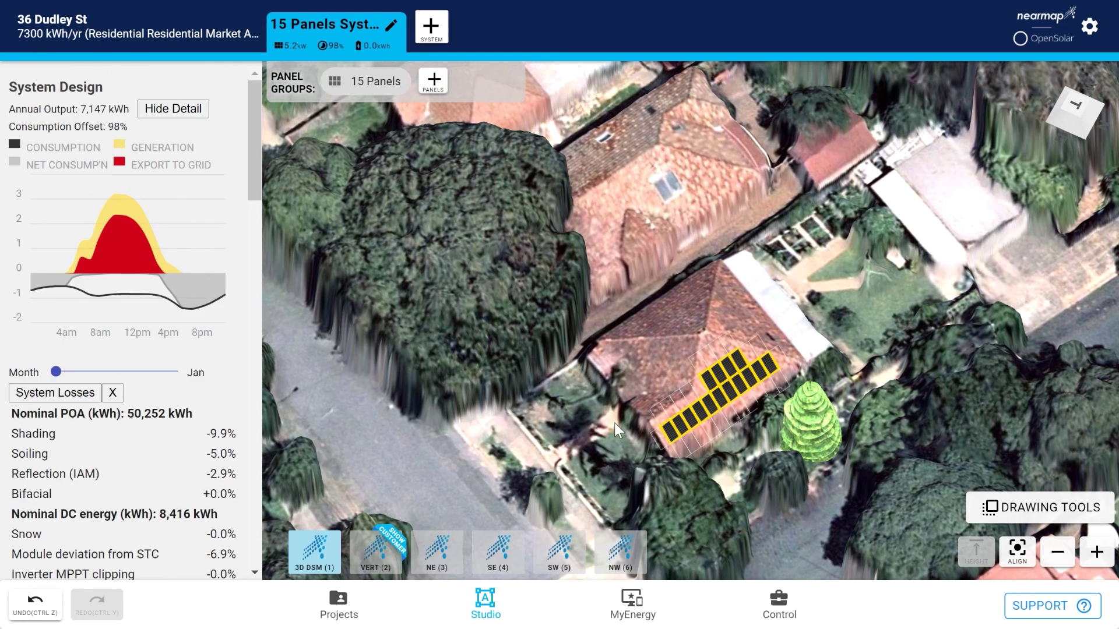